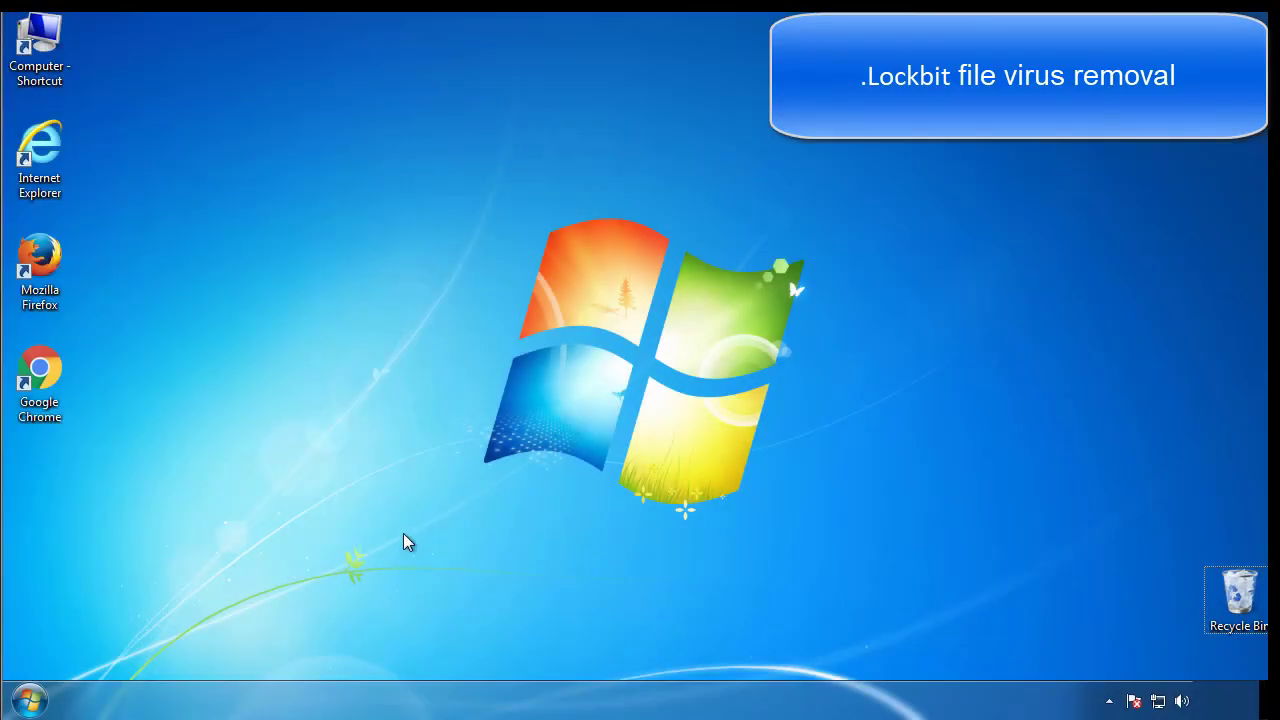
Enable Safe boot with the Minimal option in System Configuration (msconfig), restart the computer, and dismiss the safe mode help window.
left_click(30, 700)
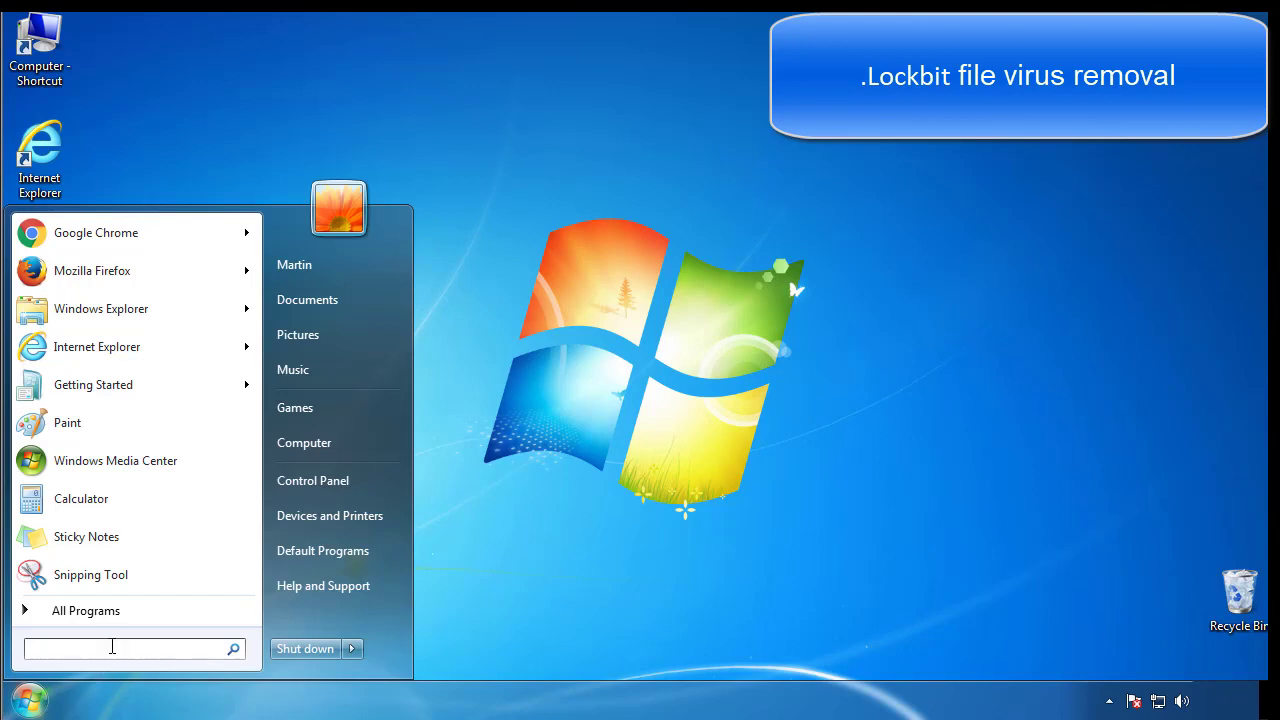
type("msconfig")
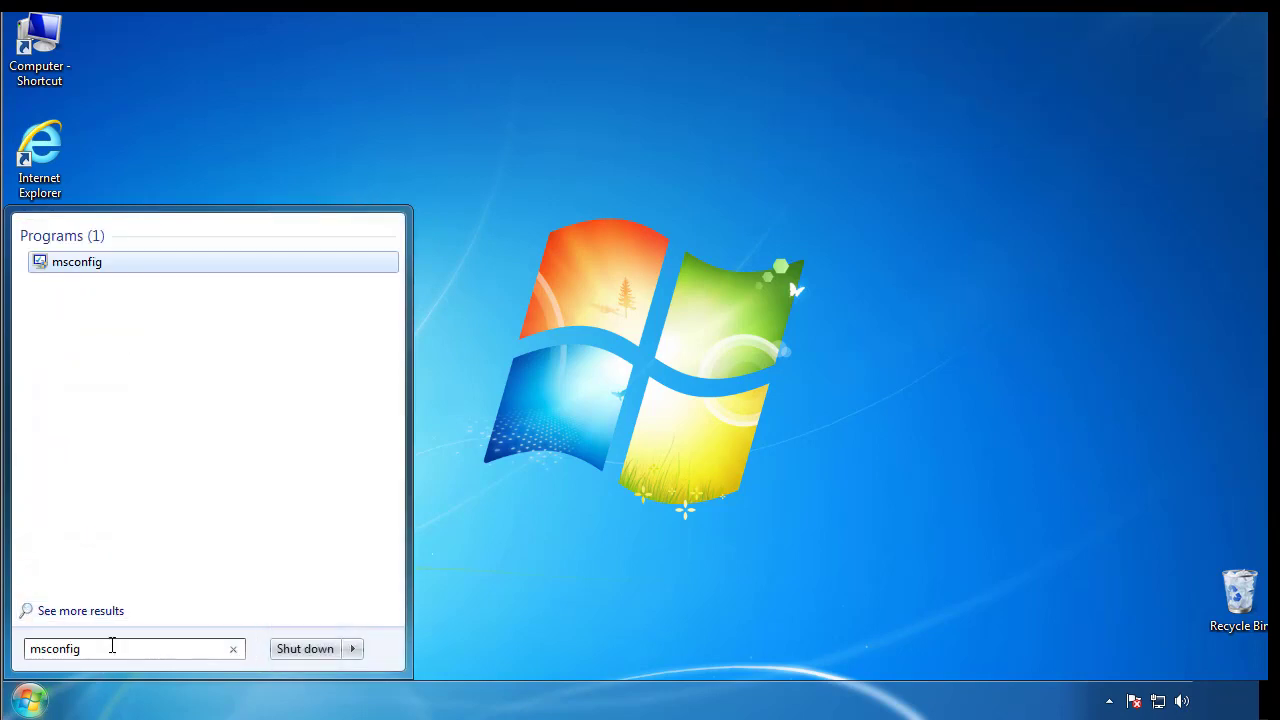
key("Return")
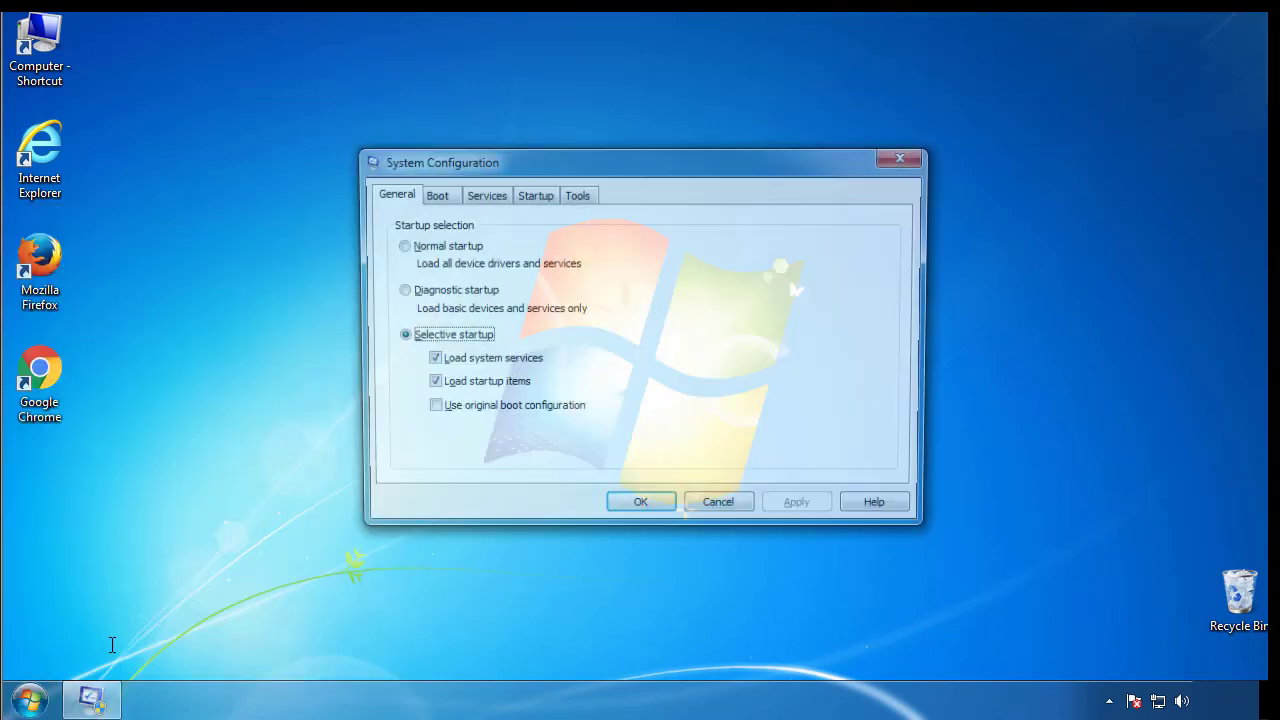
left_click(432, 196)
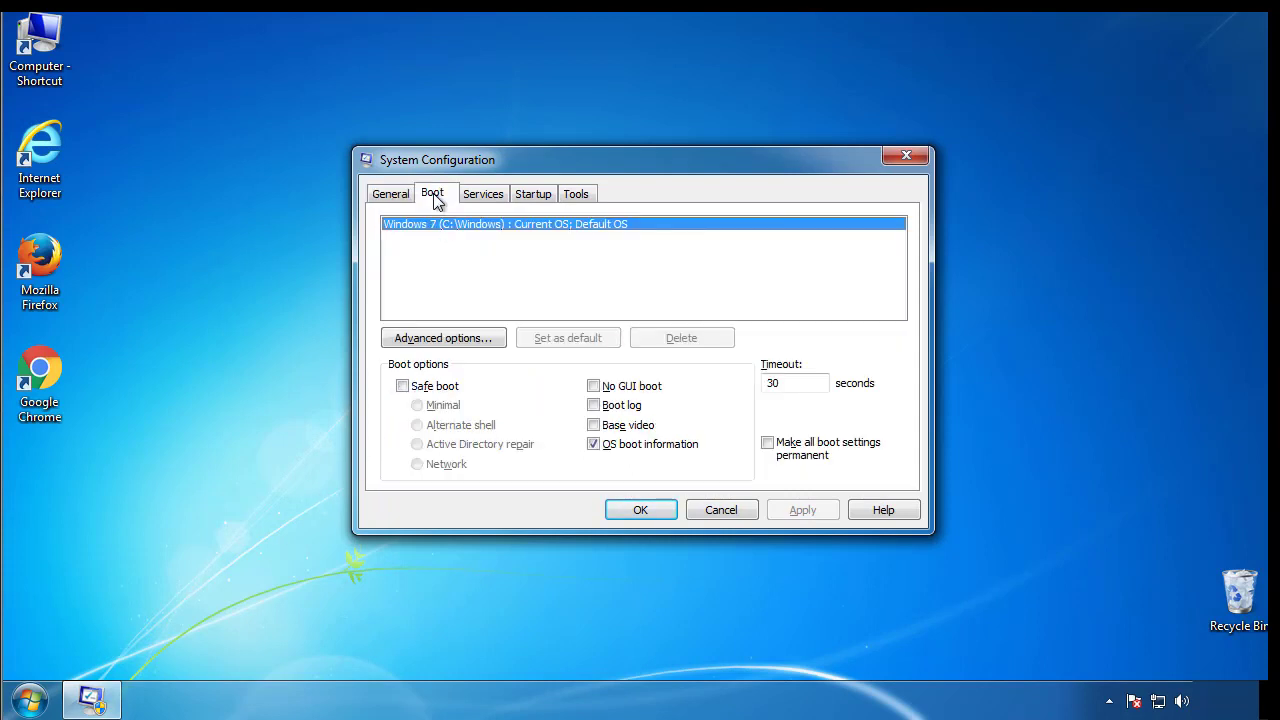
left_click(402, 386)
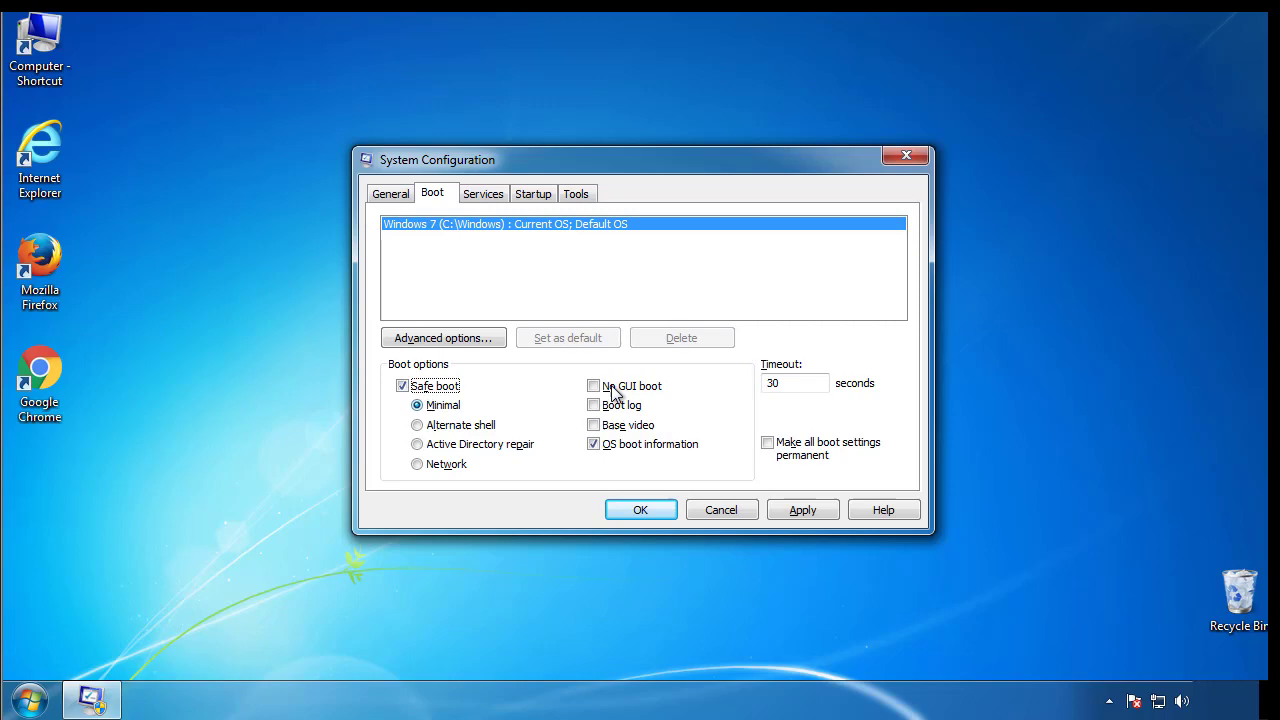
left_click(659, 517)
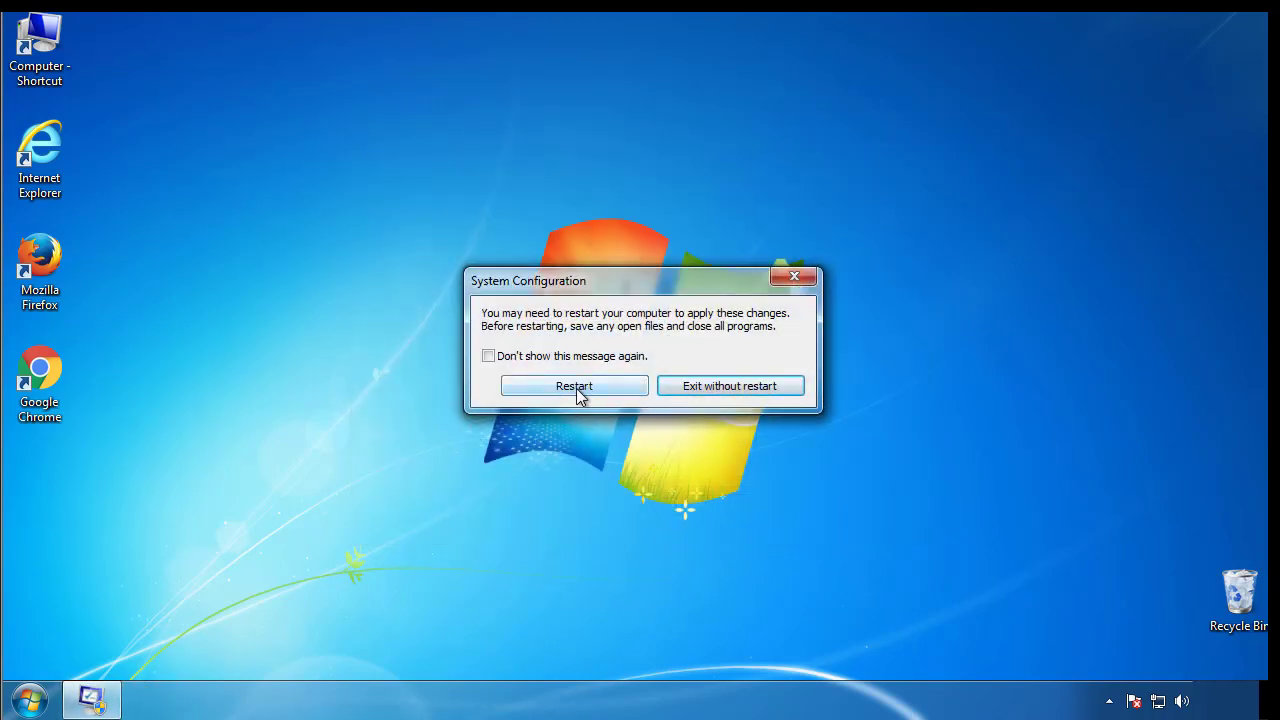
left_click(580, 390)
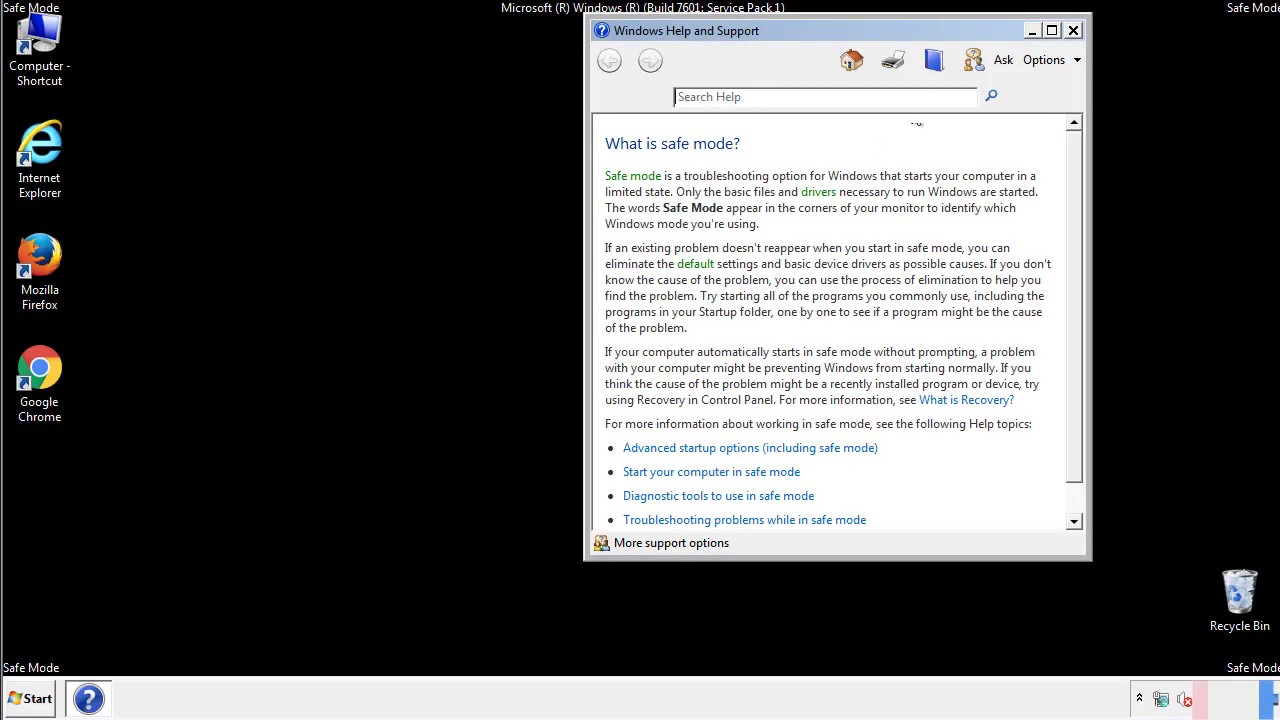
left_click(1073, 30)
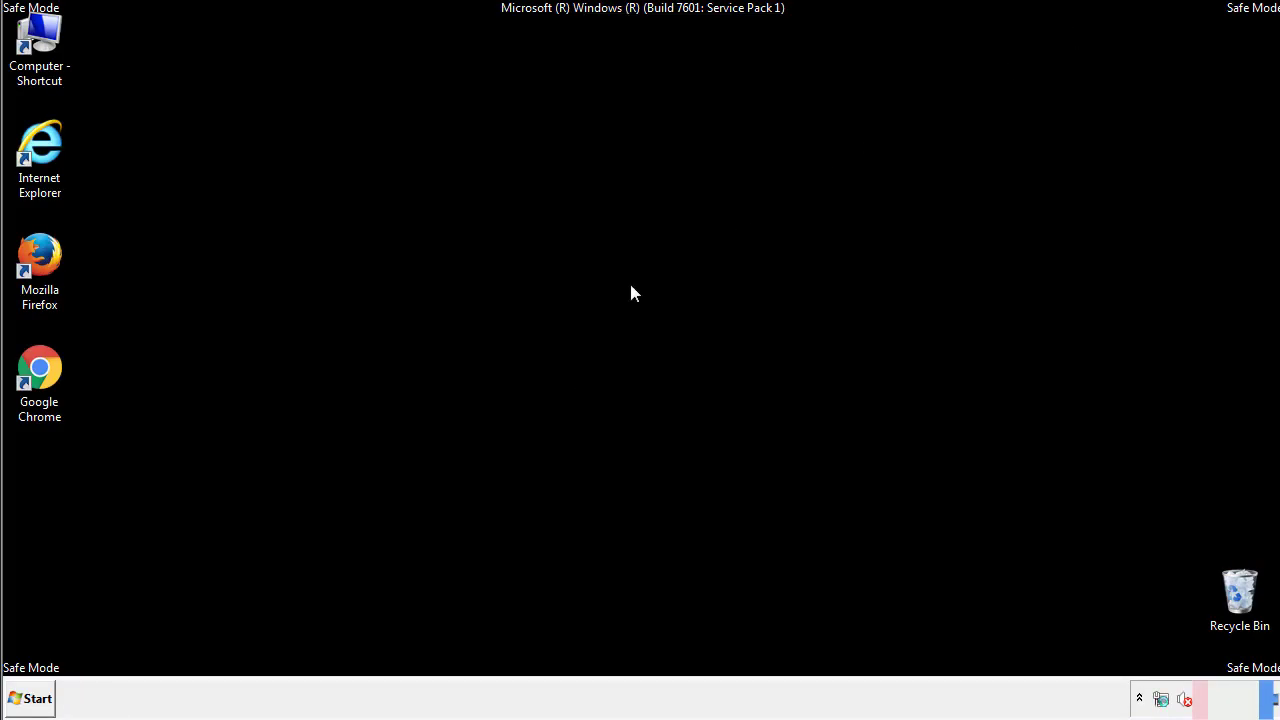
Set Folder Options in Control Panel to show hidden files, folders, and drives, and close Control Panel.
left_click(40, 697)
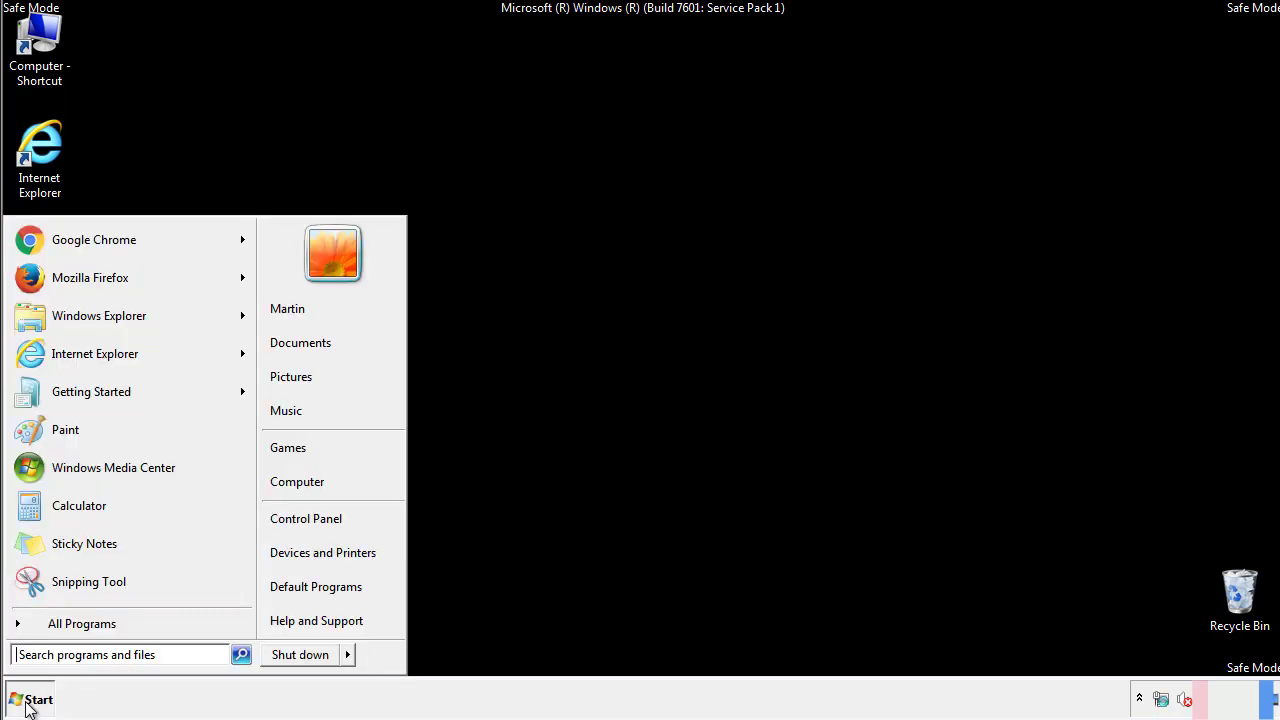
left_click(320, 513)
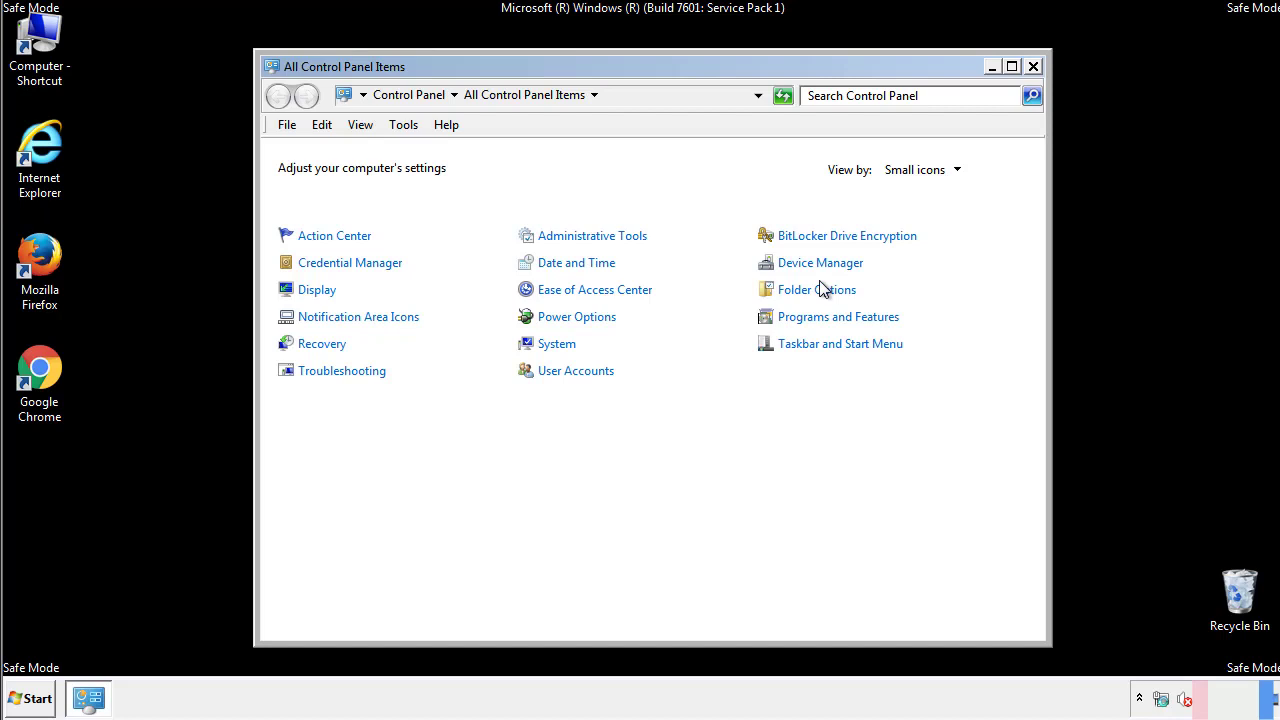
left_click(817, 290)
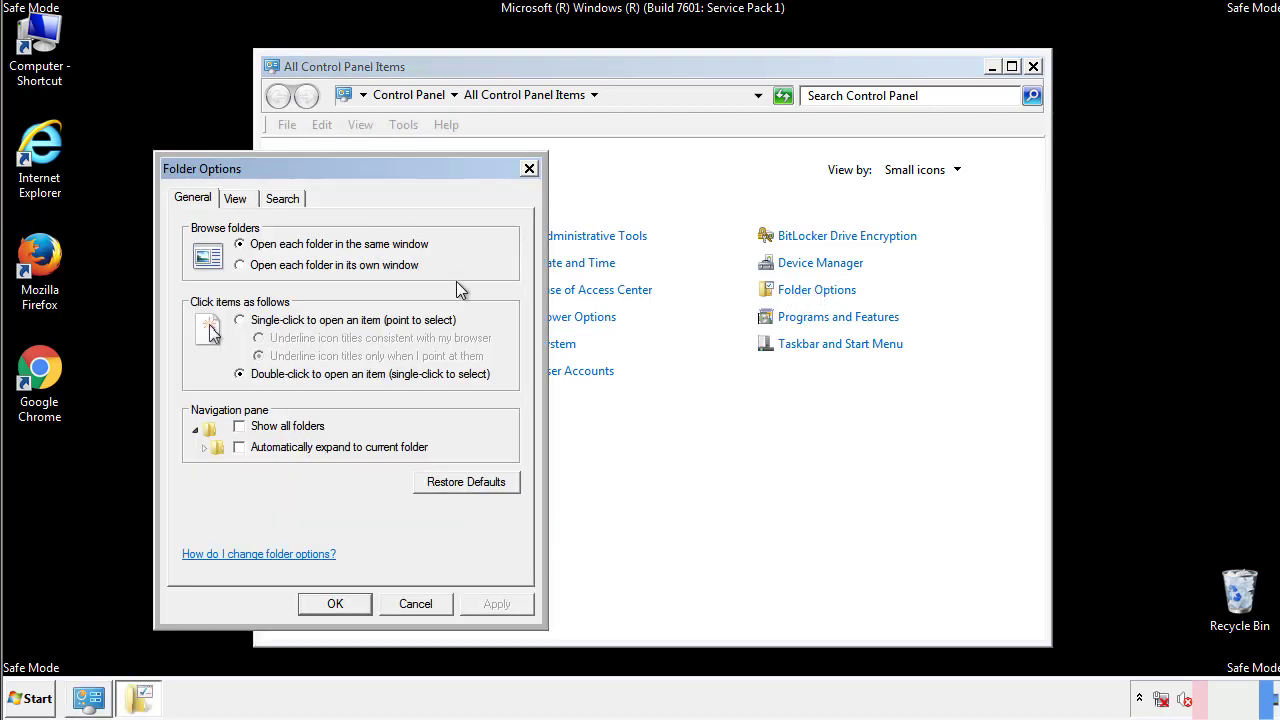
left_click(237, 201)
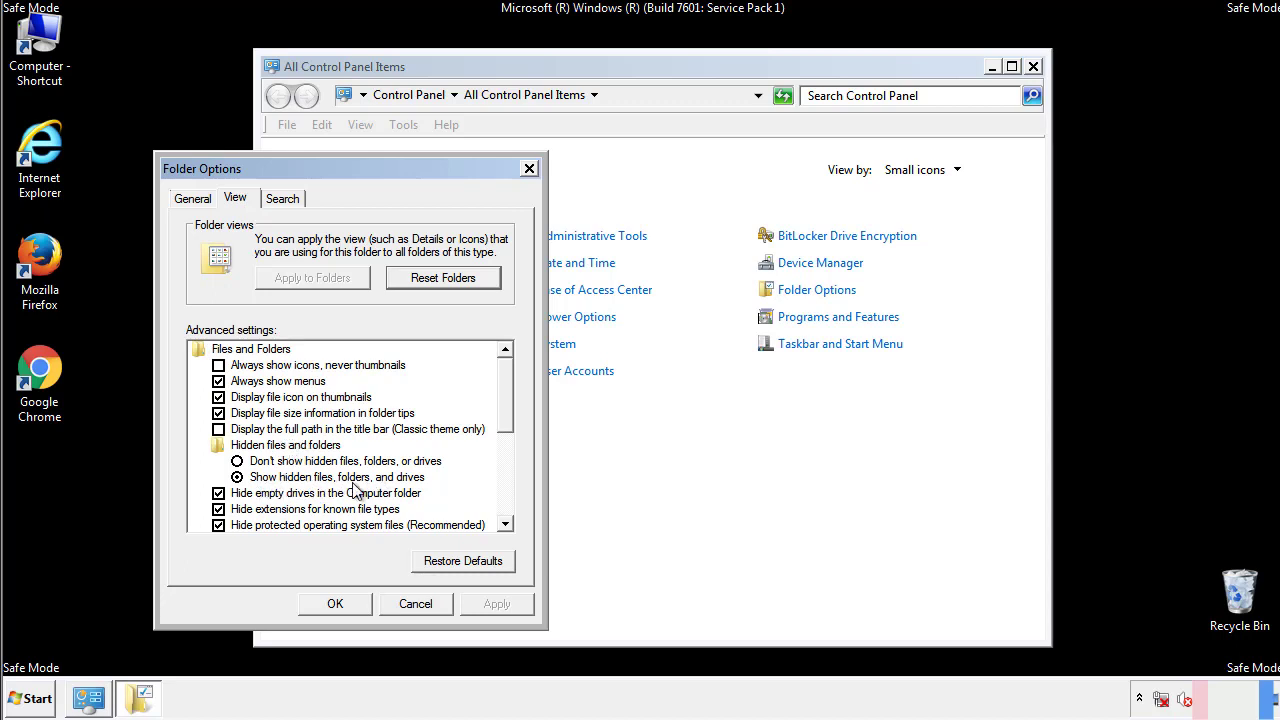
left_click(335, 603)
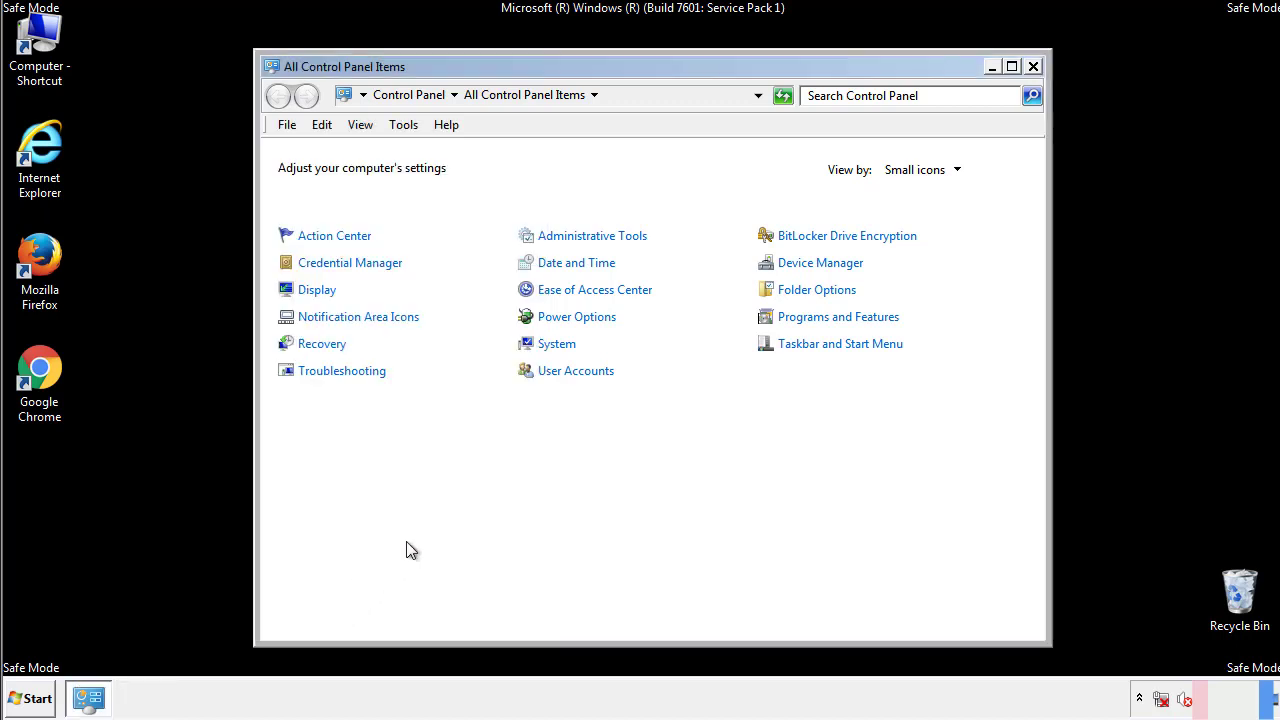
left_click(1034, 66)
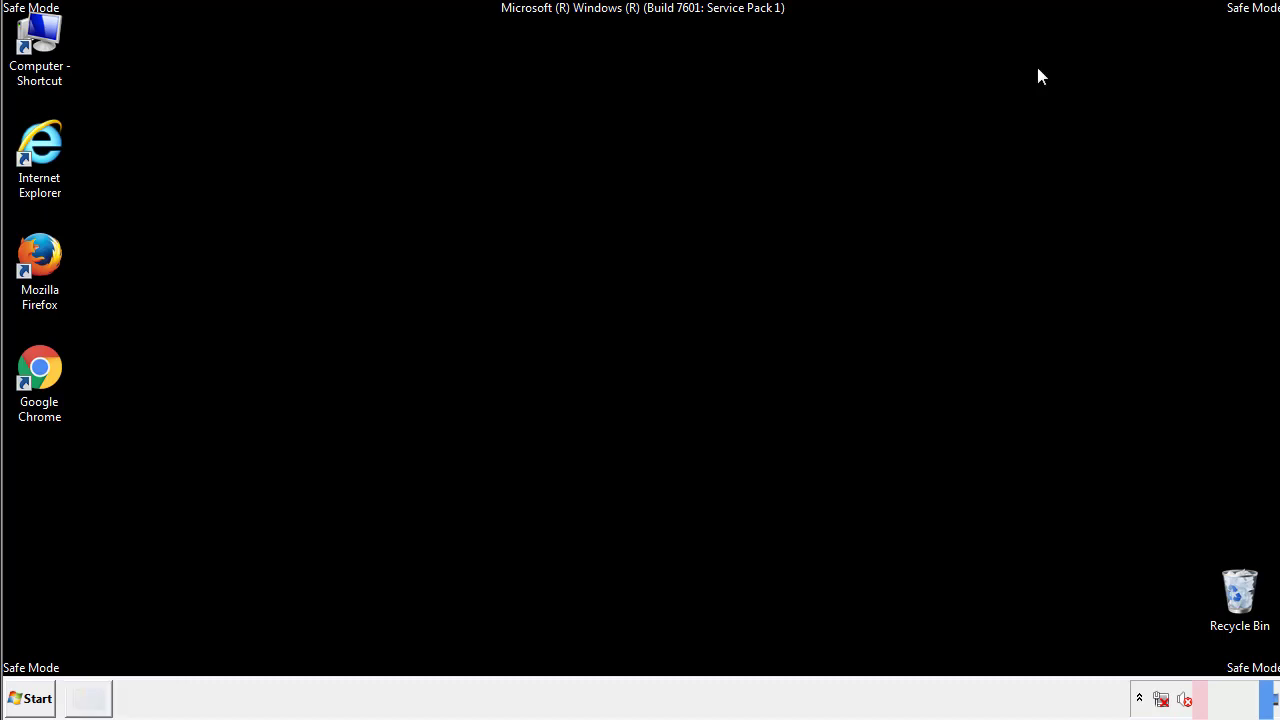
Browse from Computer to the folder C:\Windows\System32\drivers\etc.
double_click(40, 40)
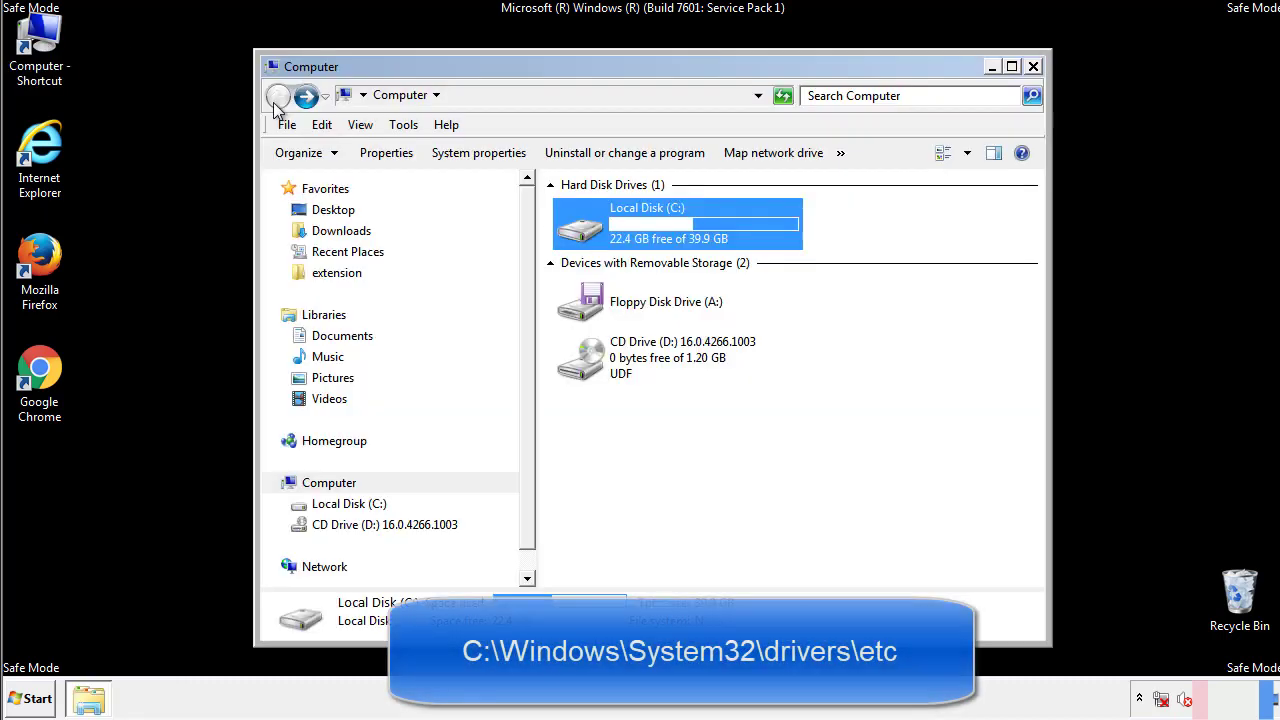
double_click(580, 228)
left_click(584, 367)
double_click(584, 368)
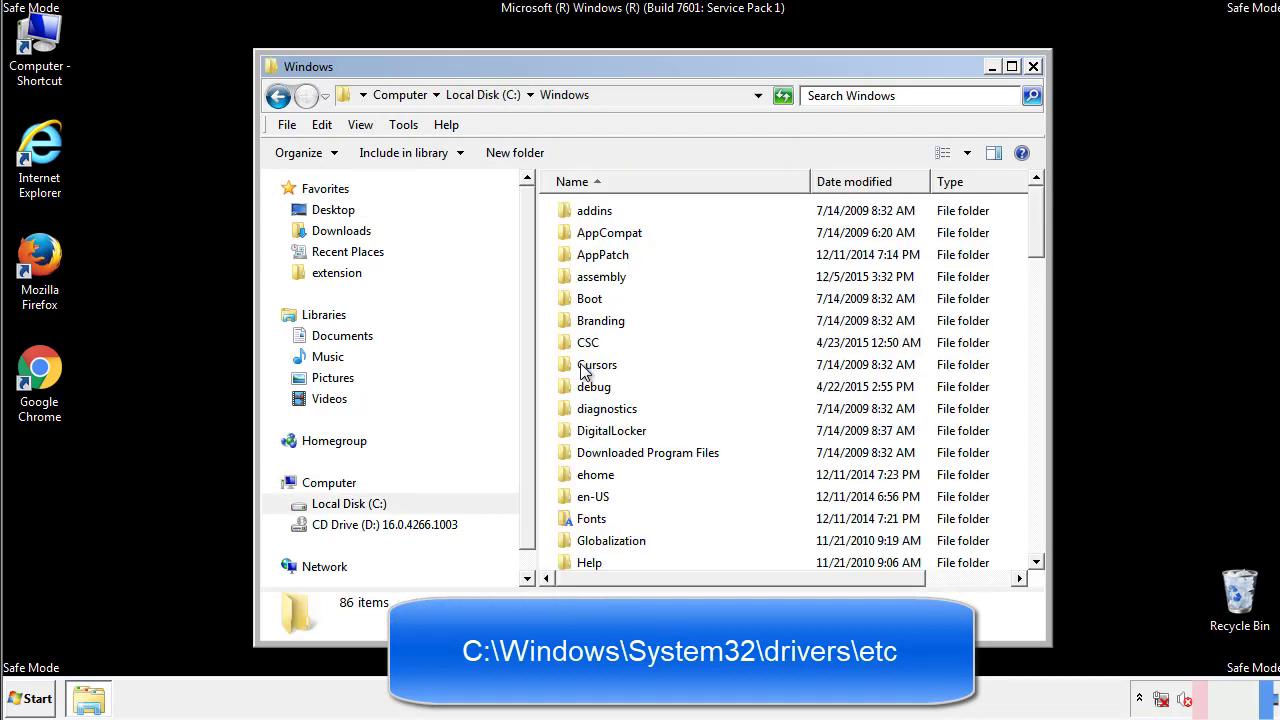
scroll(588, 450, "down", 2)
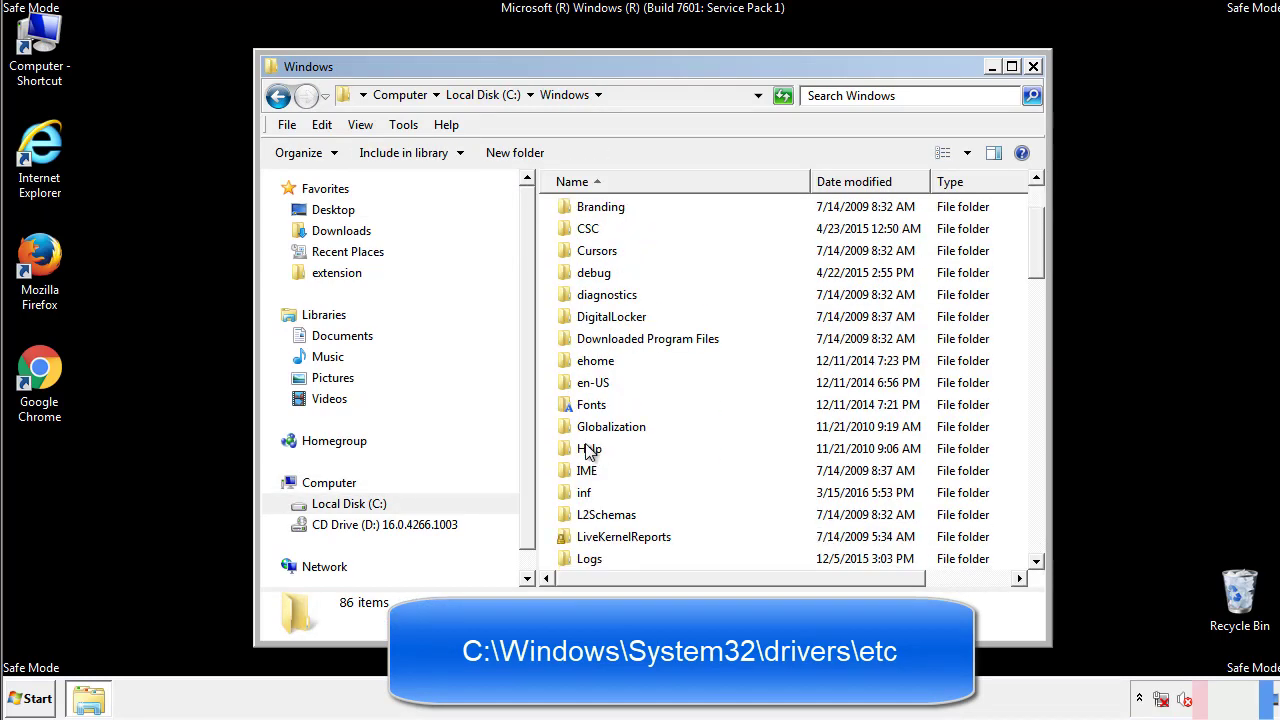
scroll(588, 452, "down", 7)
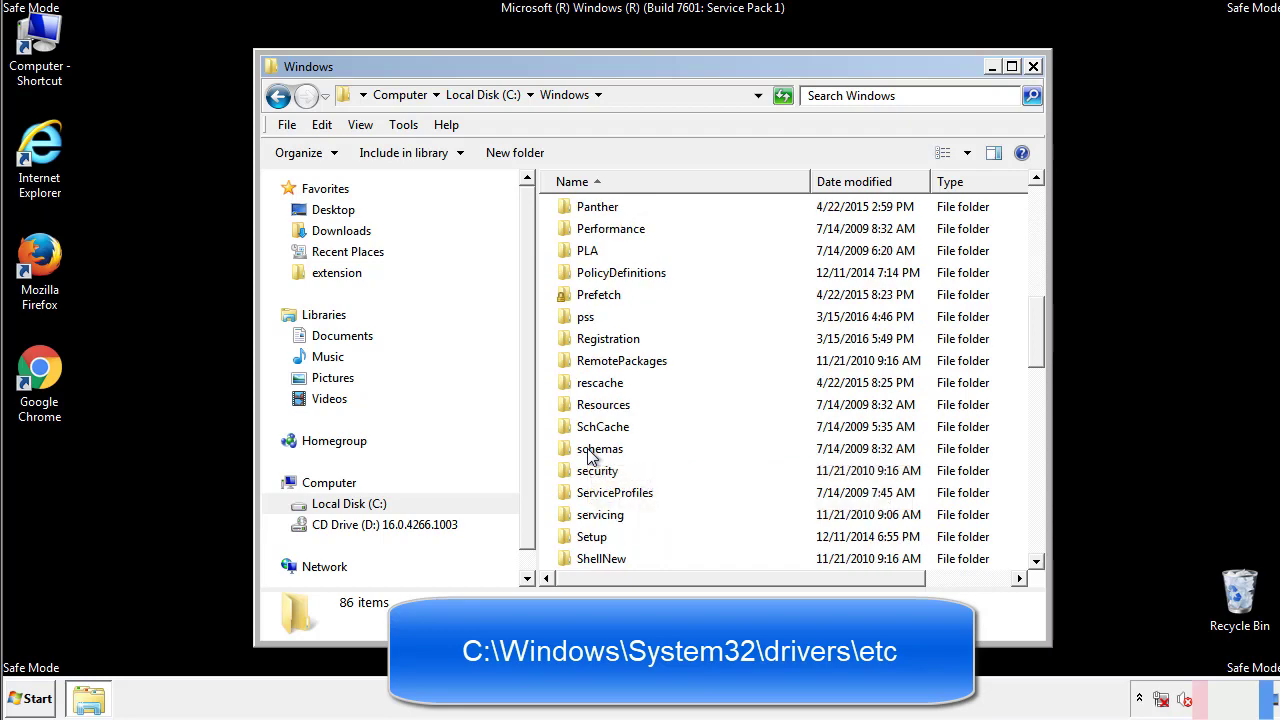
scroll(590, 455, "down", 2)
double_click(605, 517)
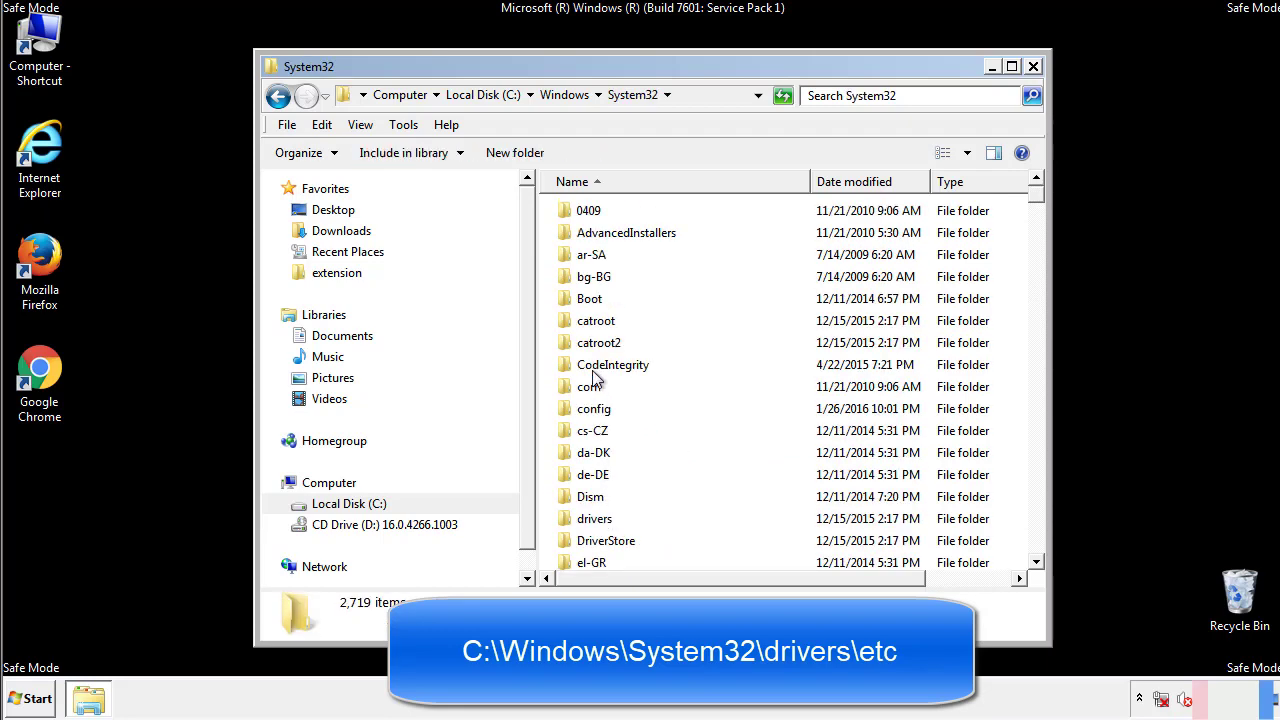
double_click(597, 522)
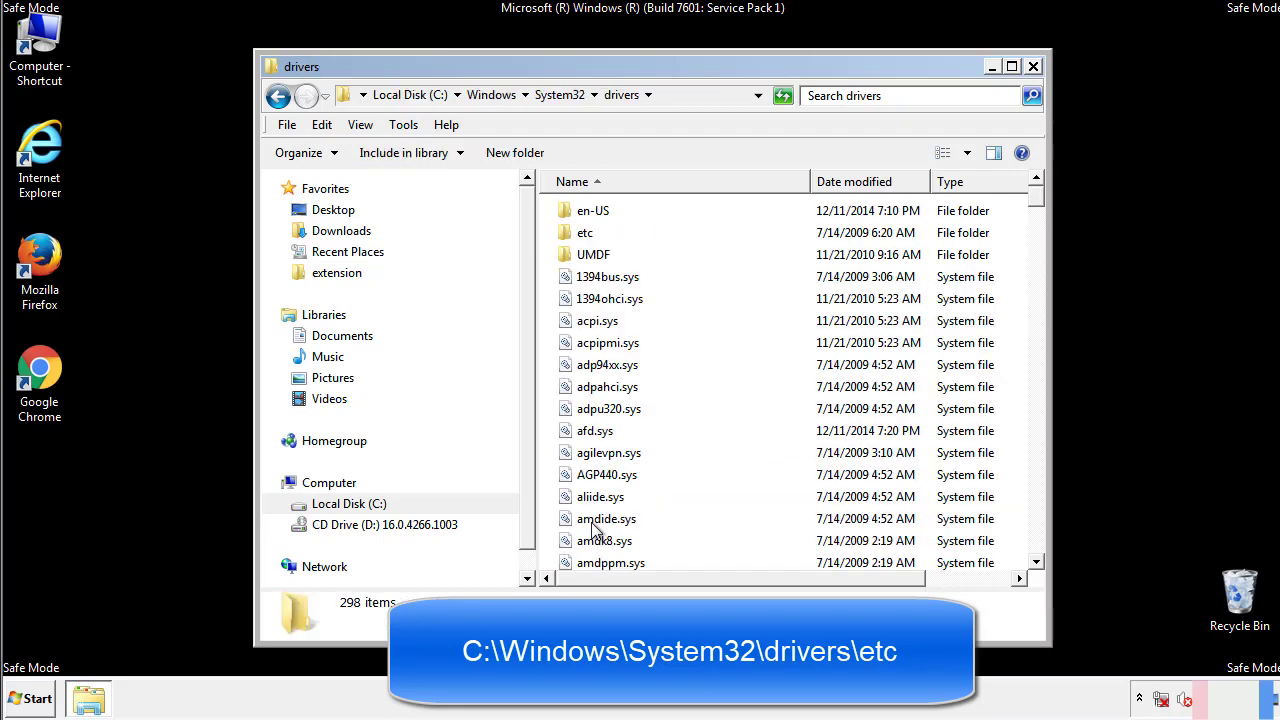
double_click(573, 240)
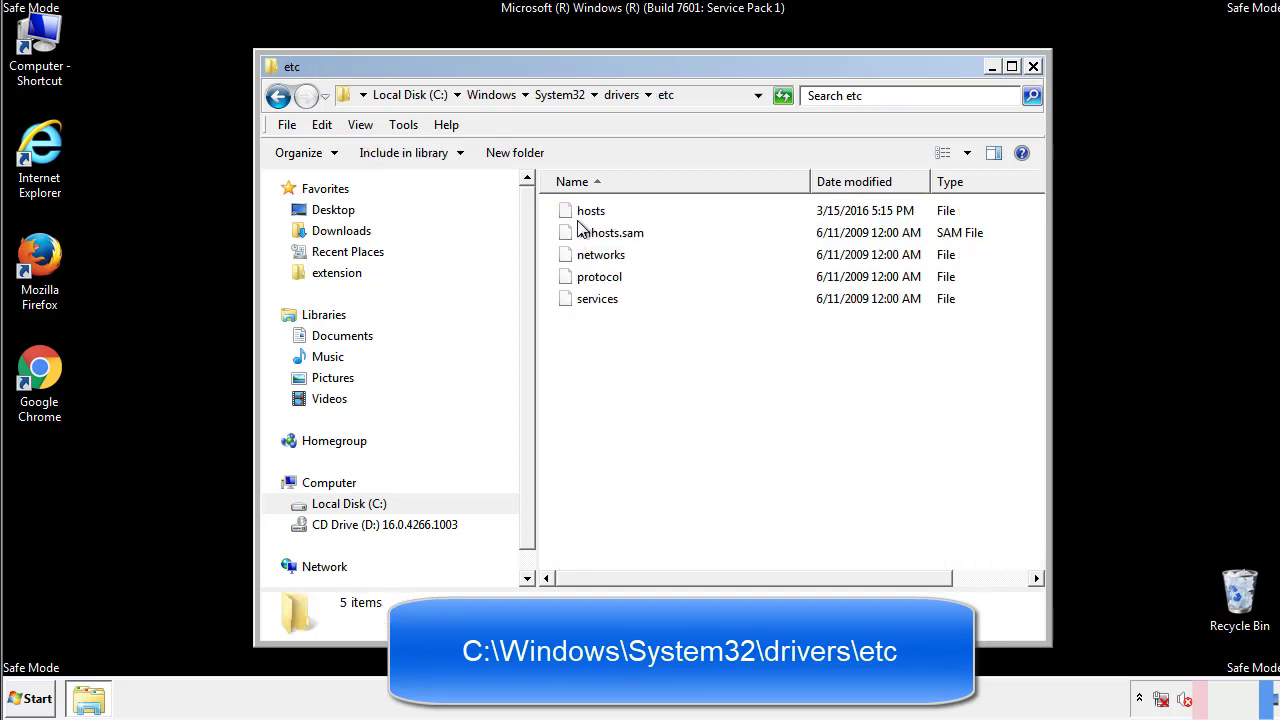
Open the hosts file with Notepad and move its window so that the whole text is in view.
double_click(583, 217)
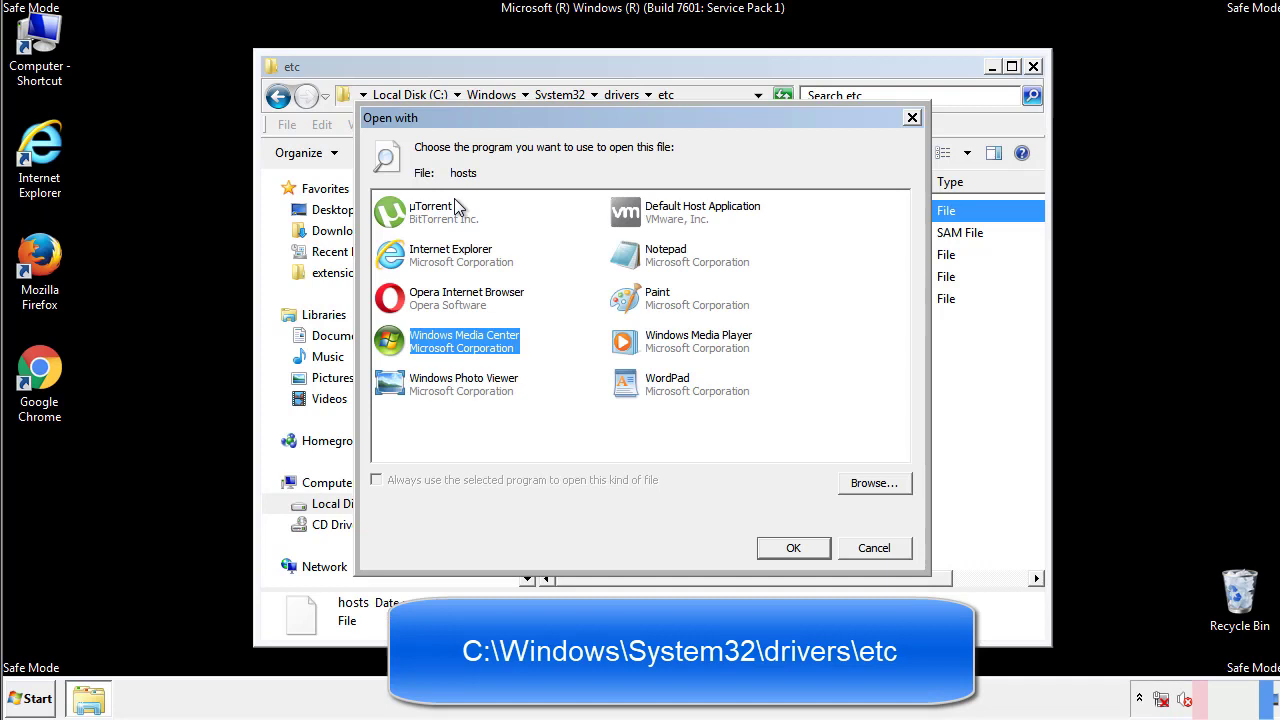
left_click(648, 262)
left_click(793, 548)
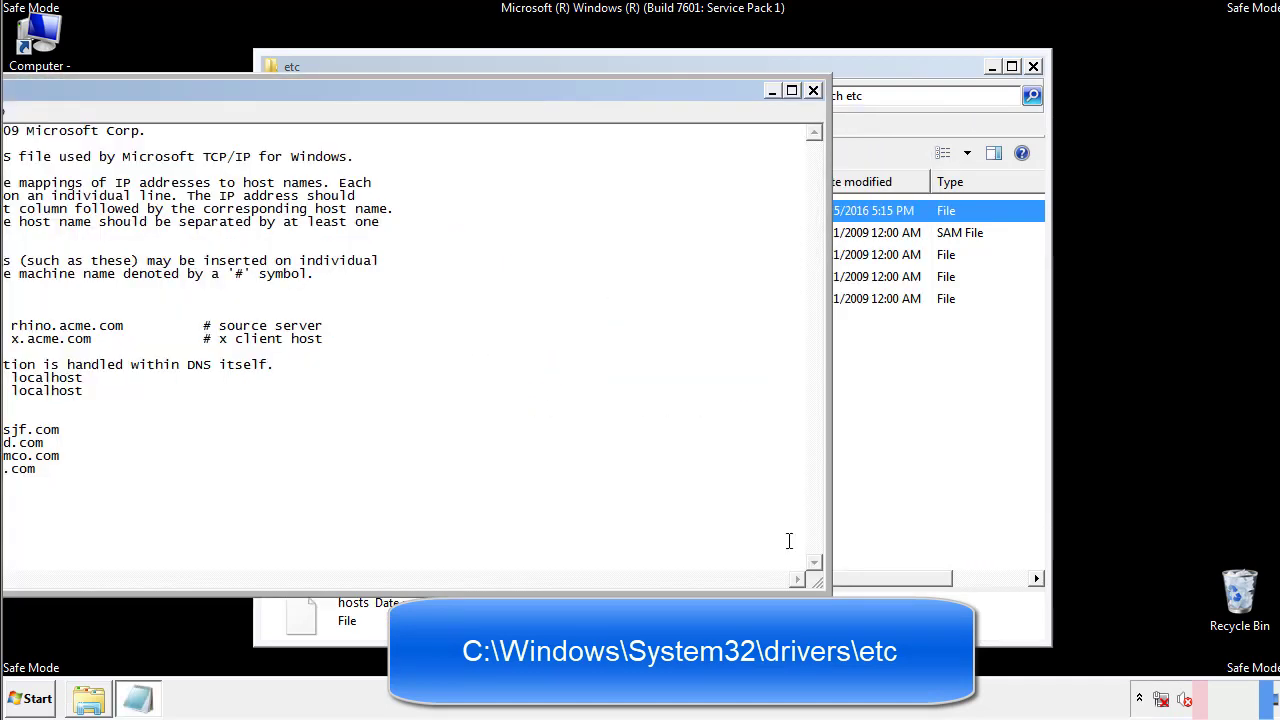
left_click_drag(523, 90, 814, 109)
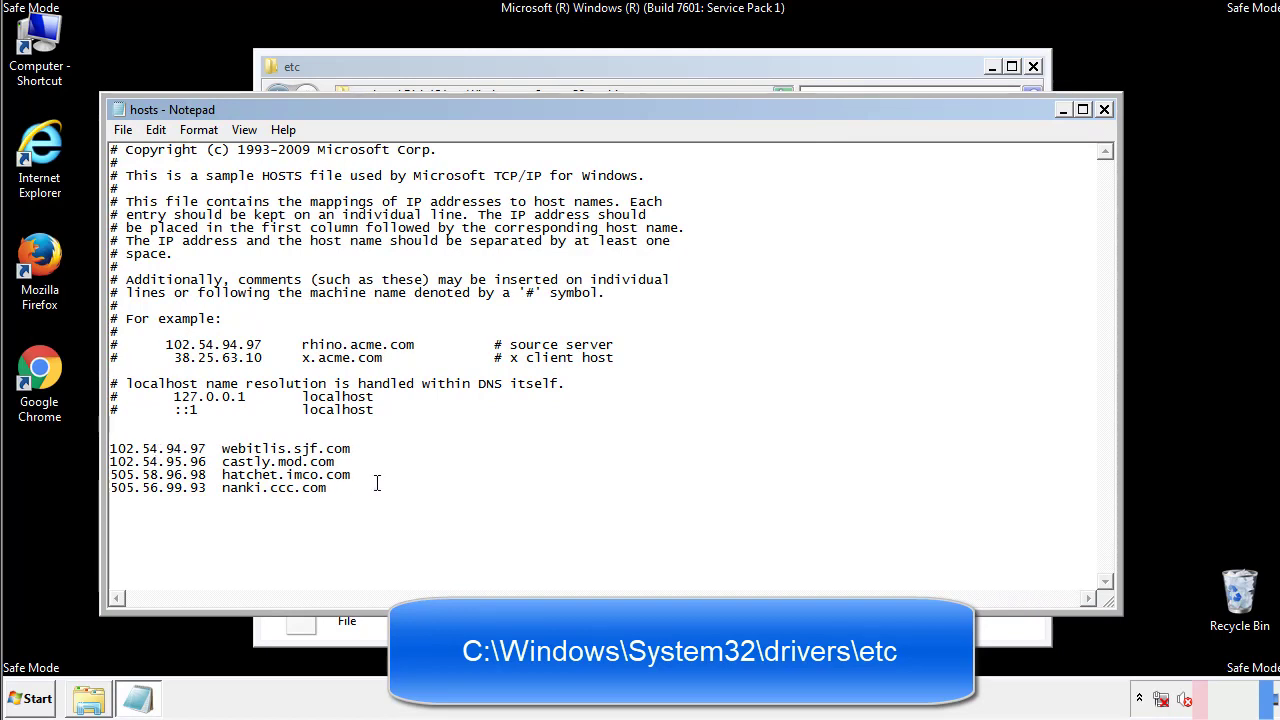
Delete the four IP entries below the localhost lines, save the hosts file while closing it, and close the etc folder.
left_click_drag(358, 490, 110, 446)
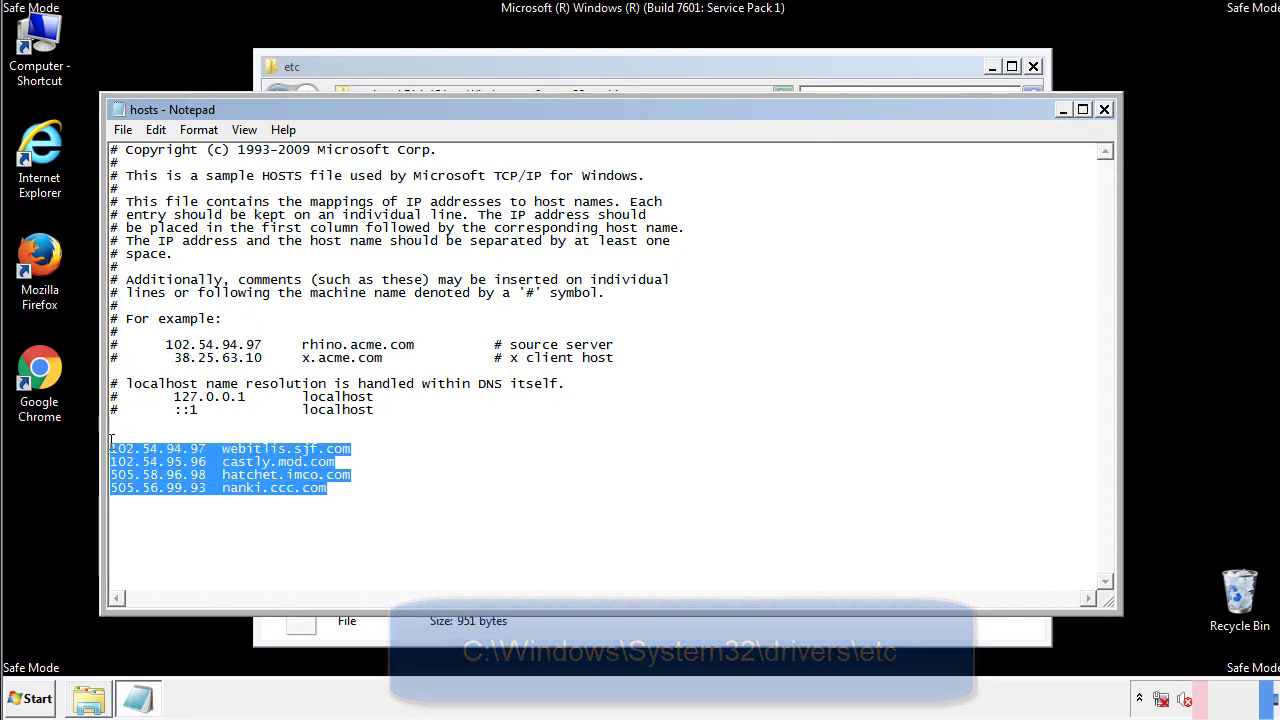
key("Delete")
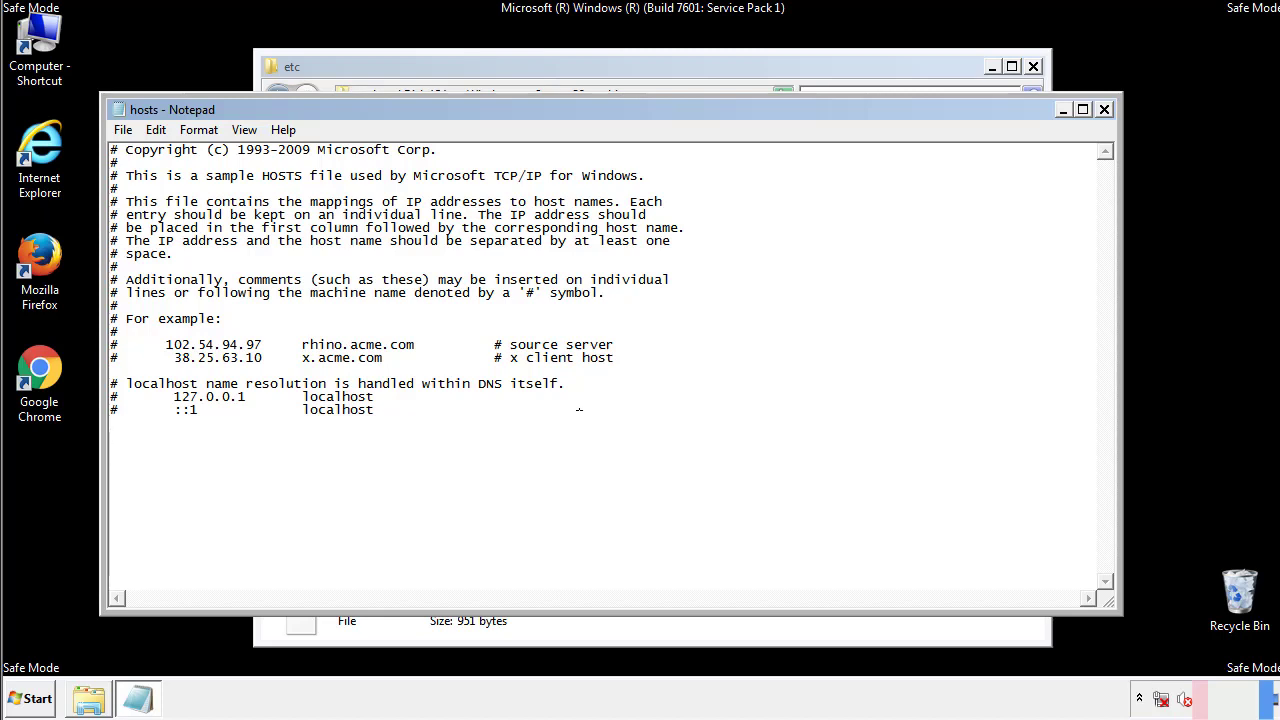
left_click(1105, 110)
left_click(558, 360)
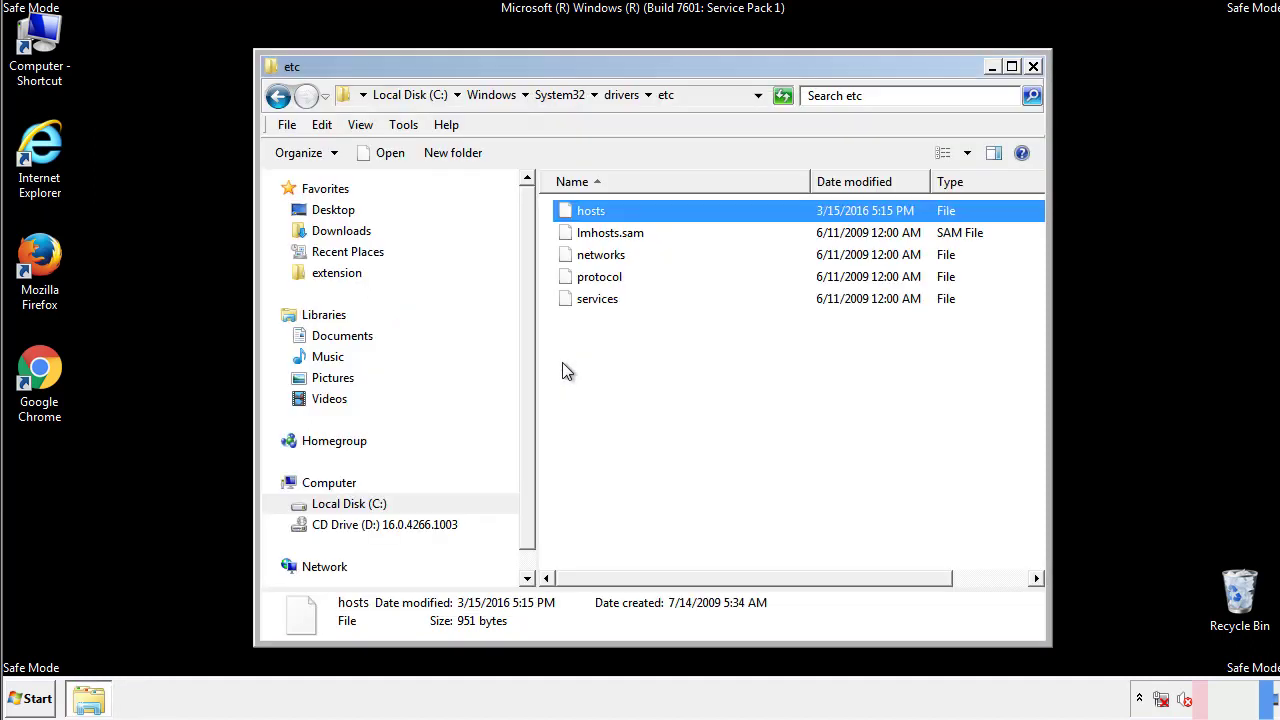
left_click(562, 370)
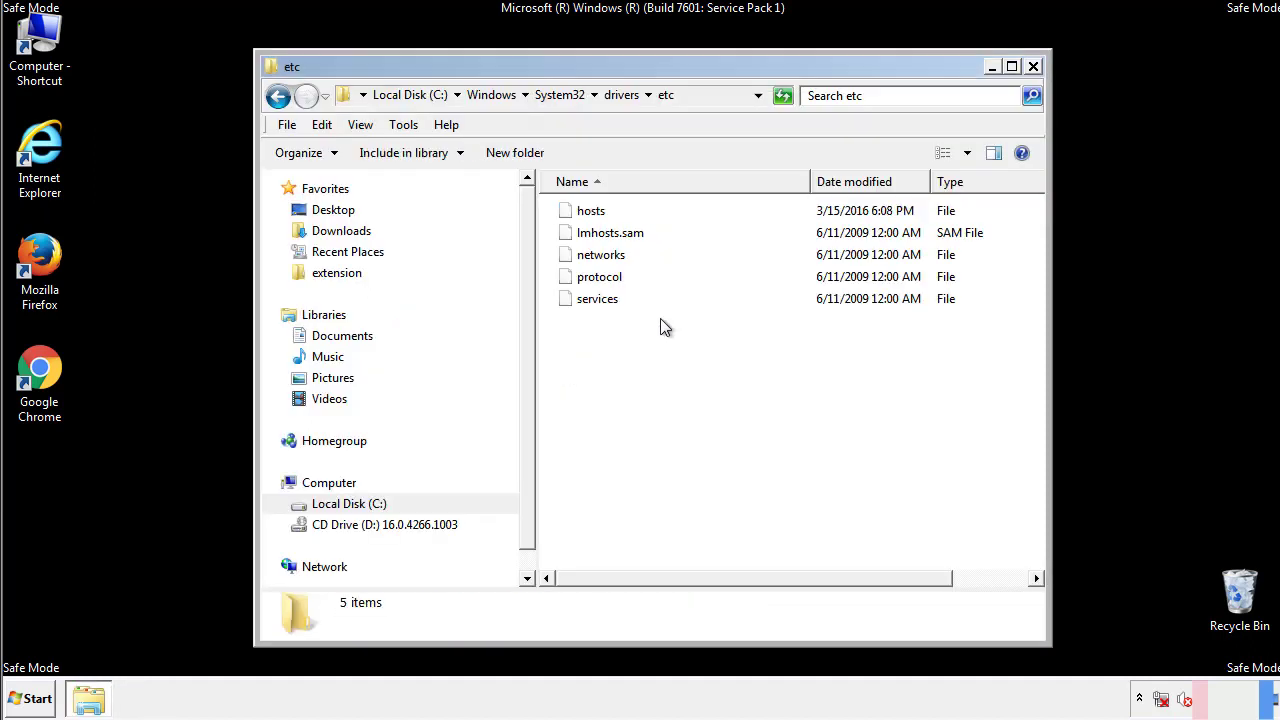
left_click(1033, 66)
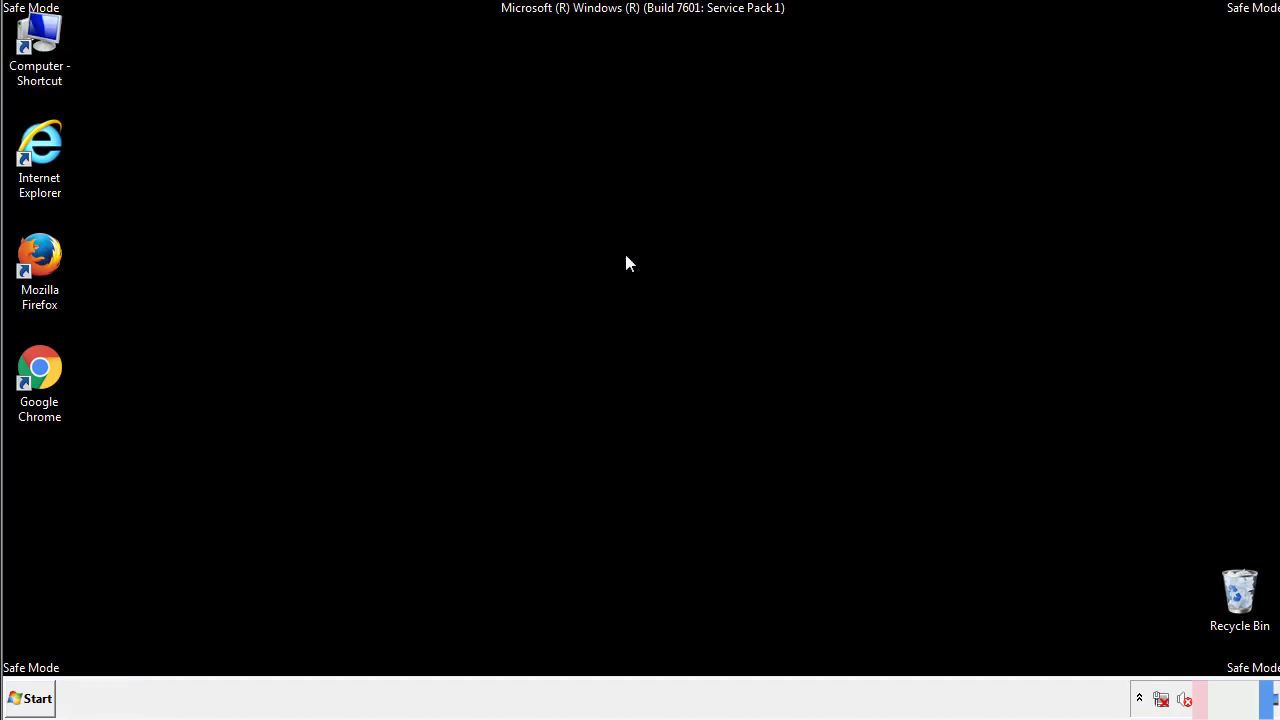
Open the Startup folder of the Start menu's program list in its own window.
left_click(33, 699)
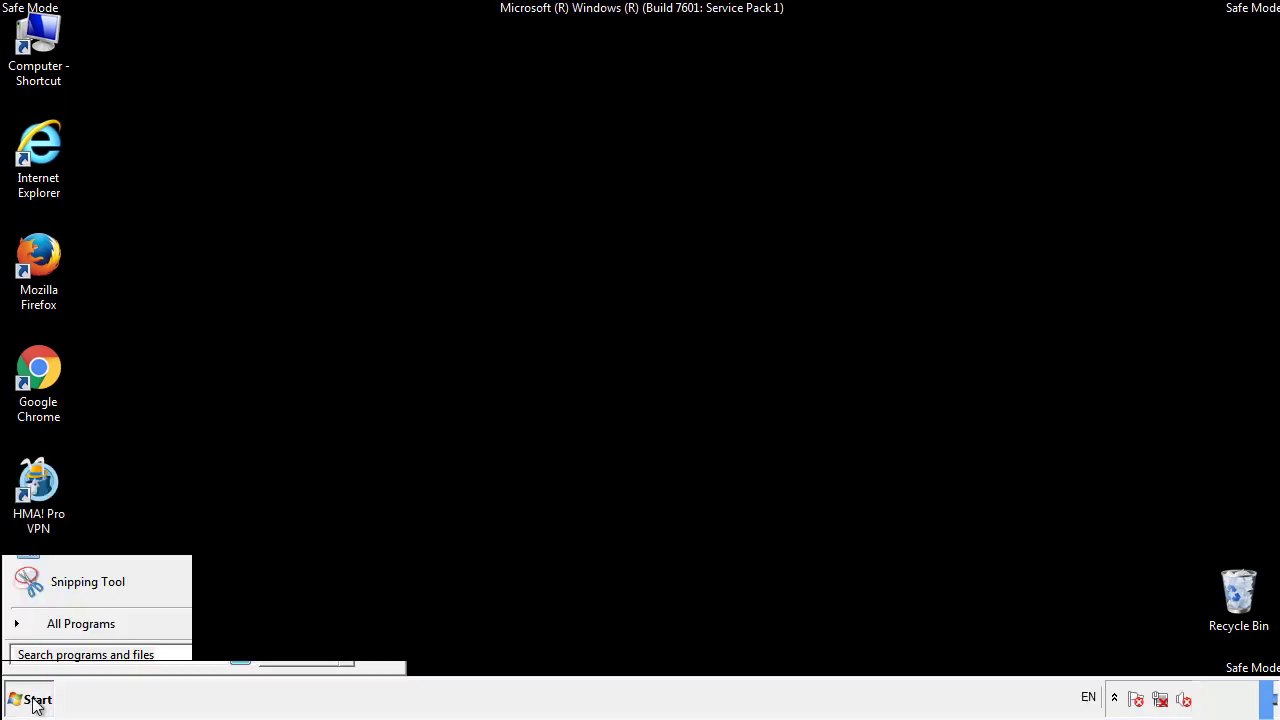
left_click(57, 631)
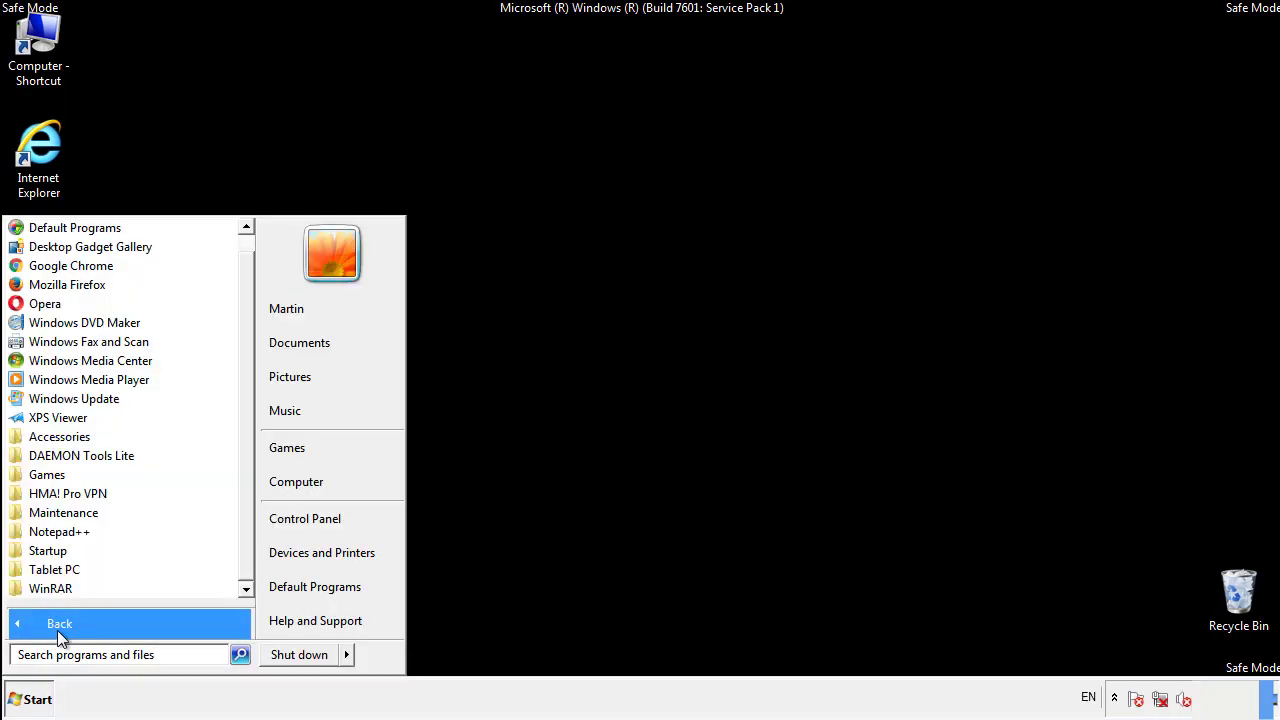
right_click(52, 553)
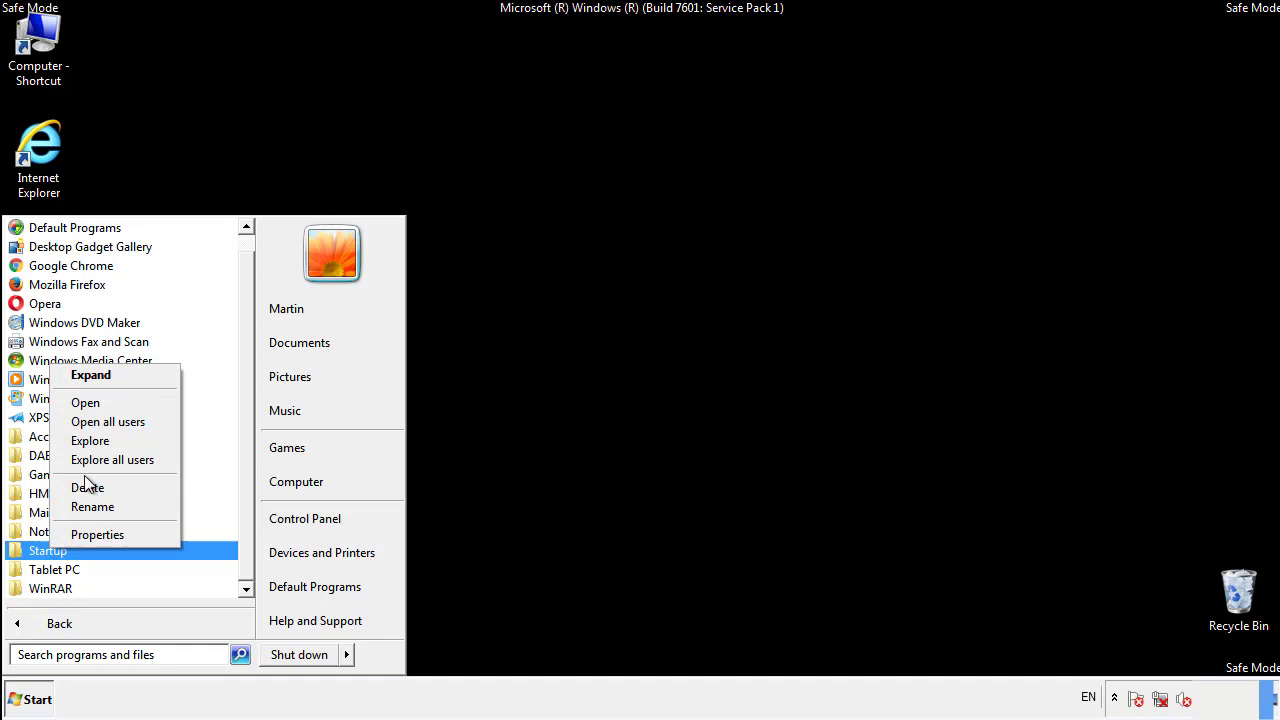
left_click(97, 402)
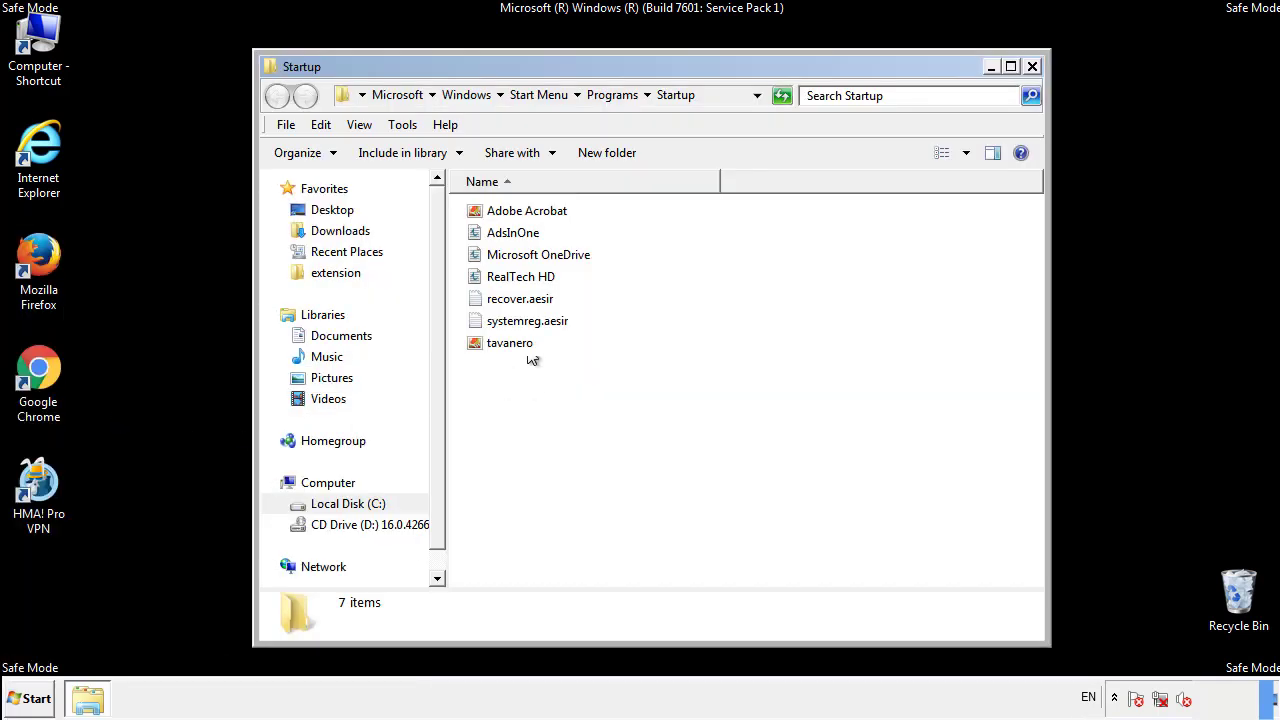
Delete AdsInOne, recover.aesir, systemreg.aesir and tavanero from the Startup folder, then close the folder window.
left_click(520, 236)
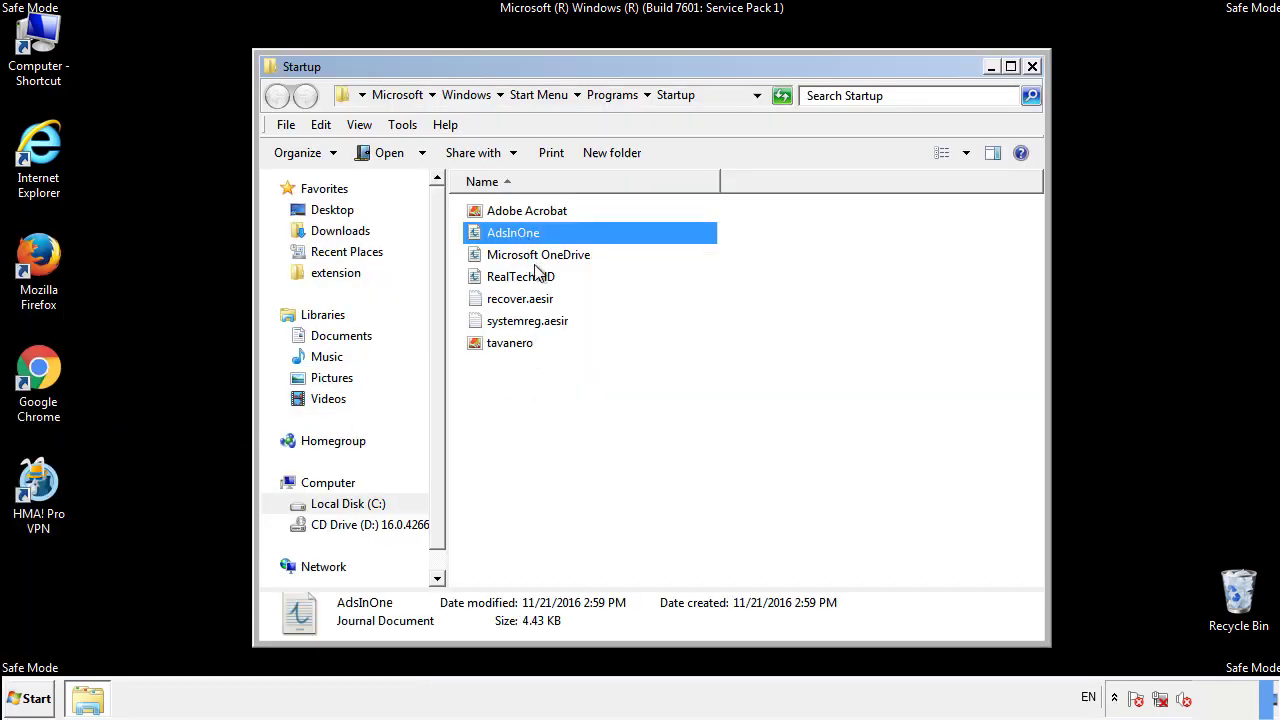
left_click(524, 298, "ctrl")
left_click(530, 321, "ctrl")
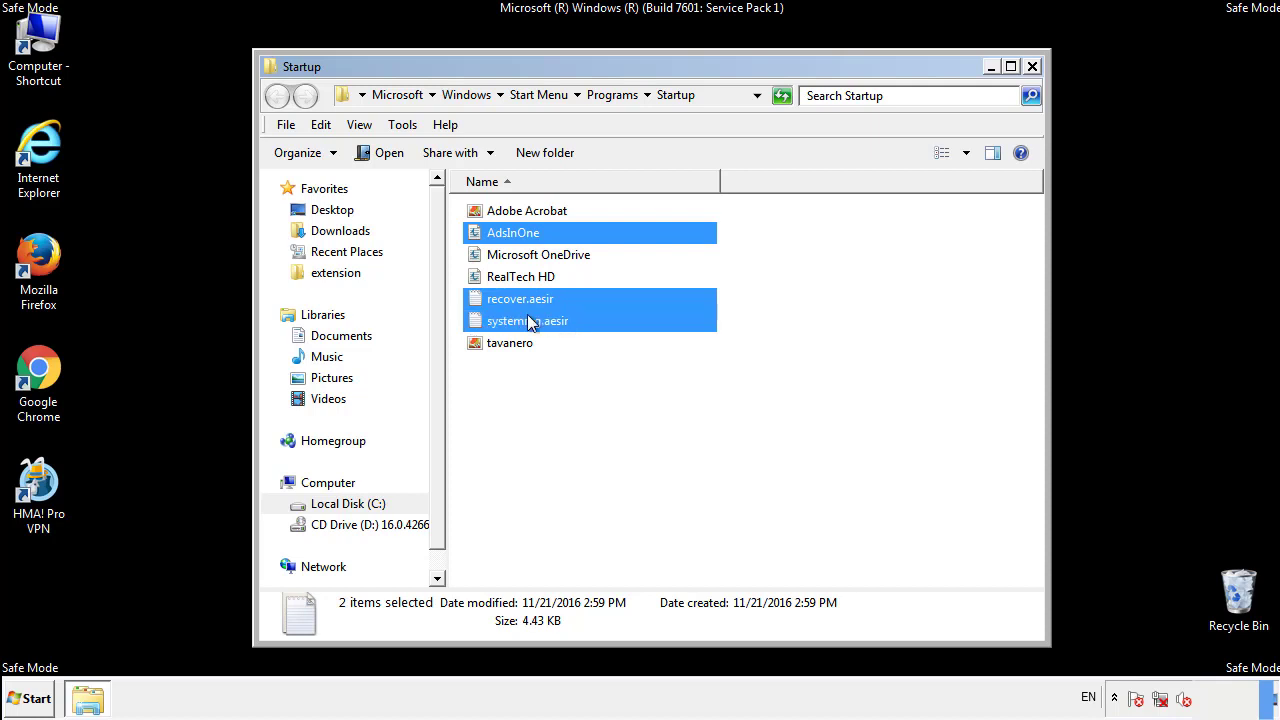
left_click(511, 342, "ctrl")
right_click(506, 344)
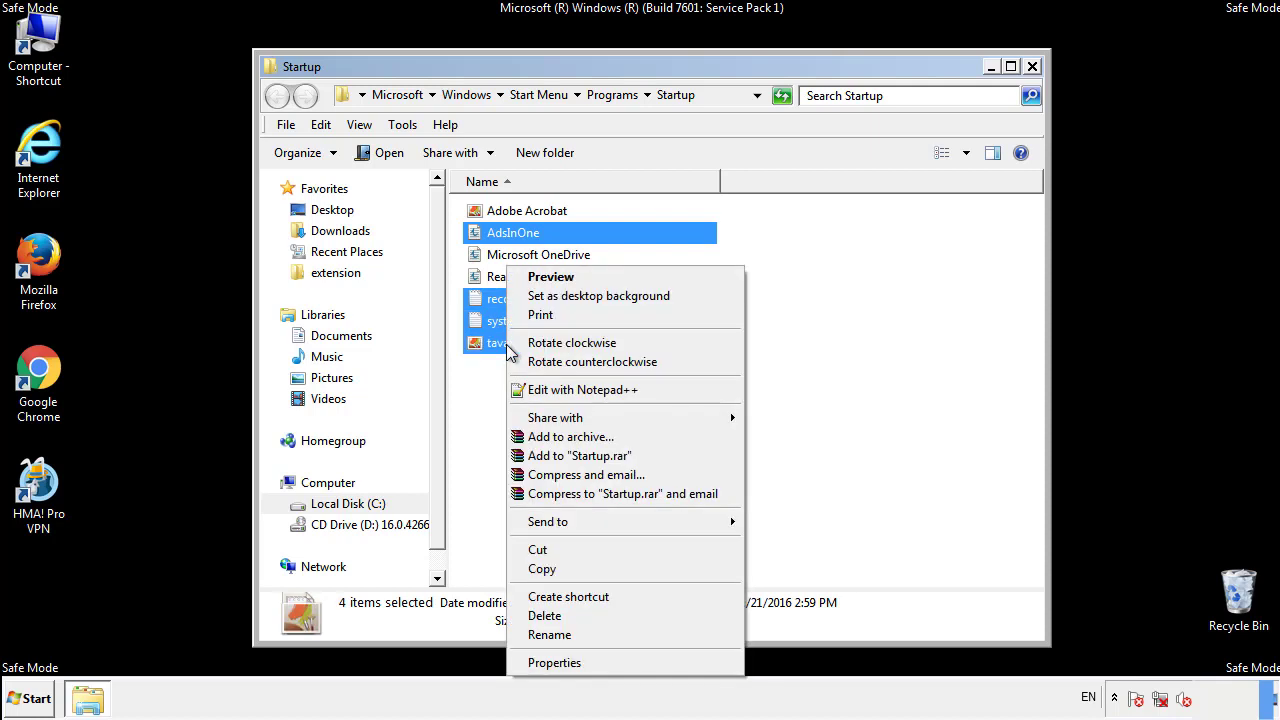
left_click(544, 615)
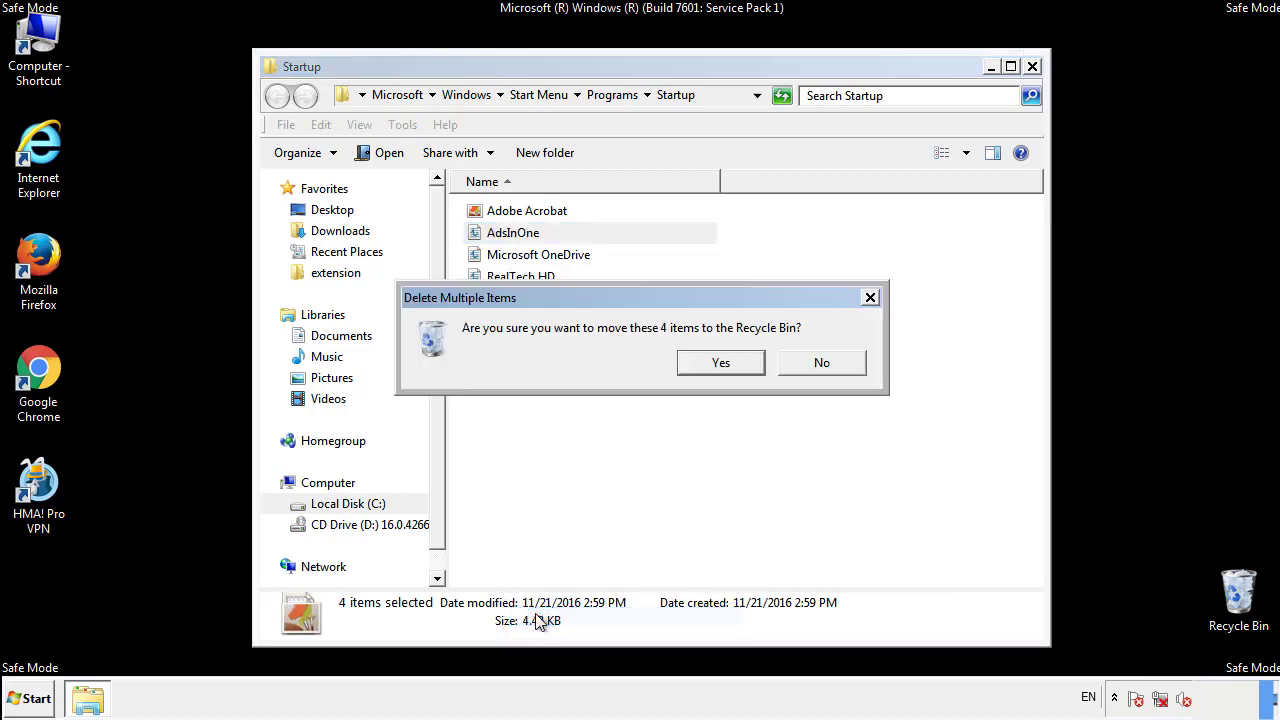
left_click(706, 366)
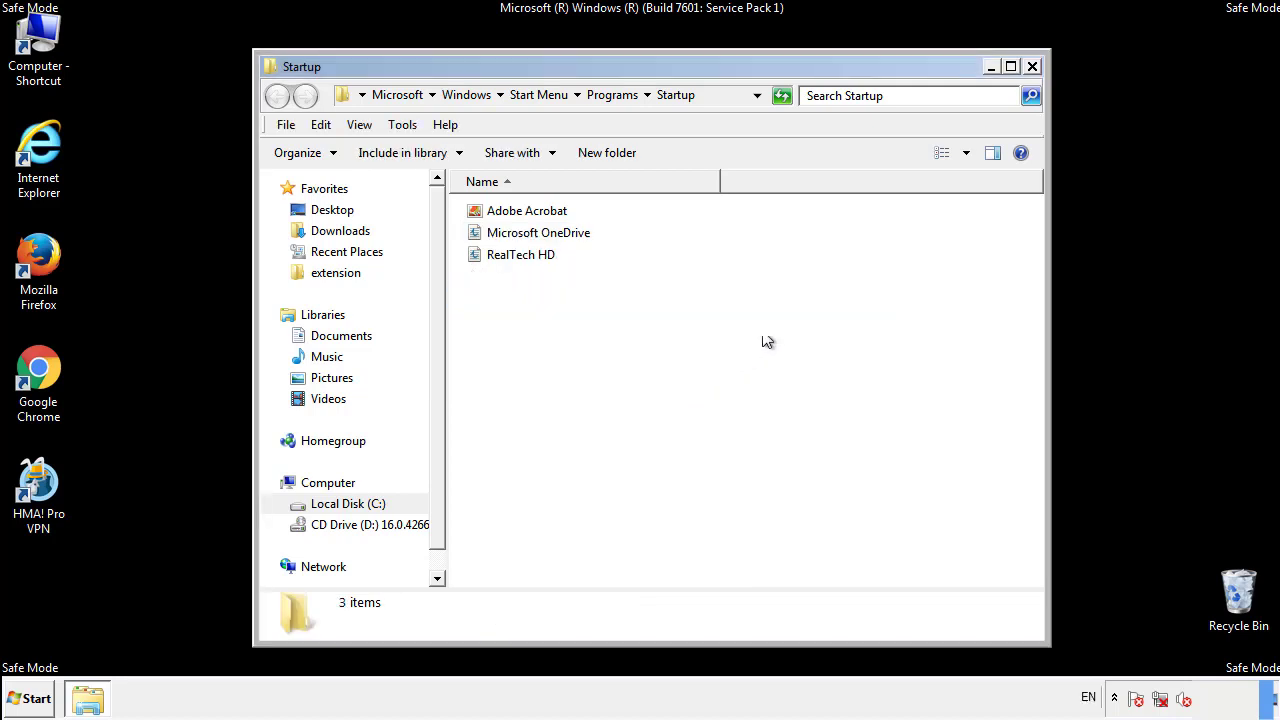
left_click(1032, 67)
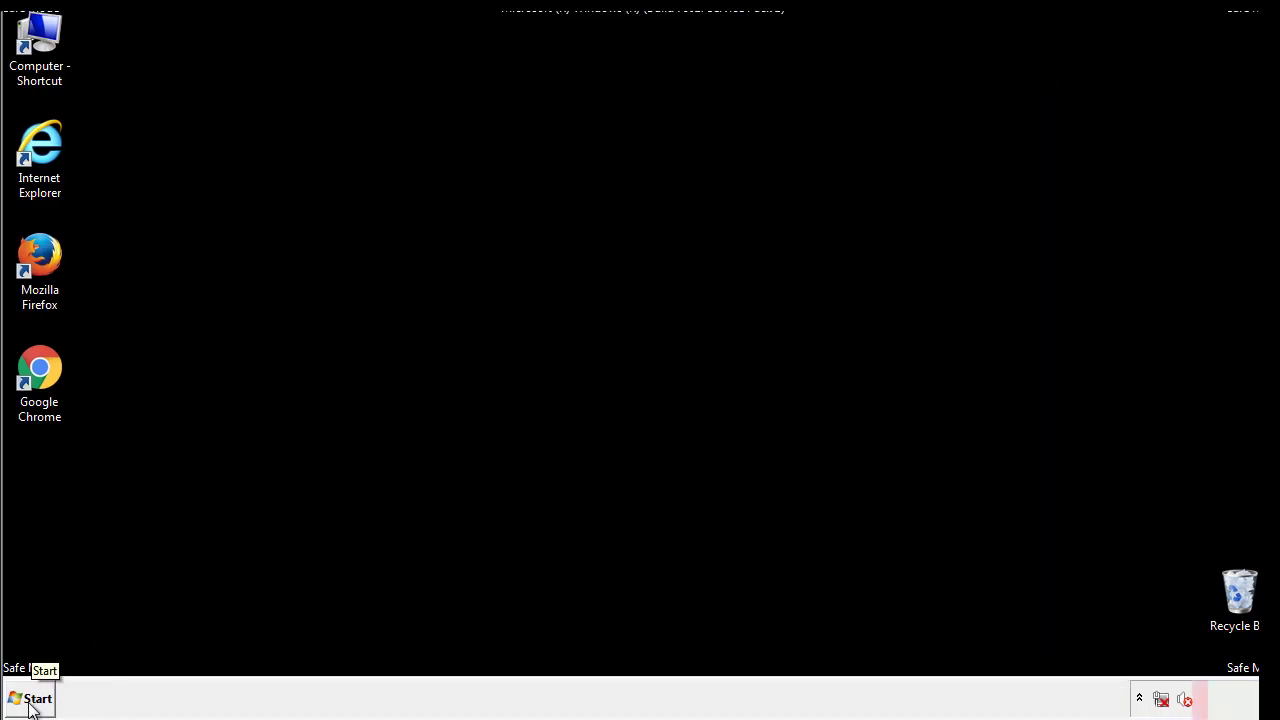
Open the Registry Editor by searching for regedit.
left_click(30, 700)
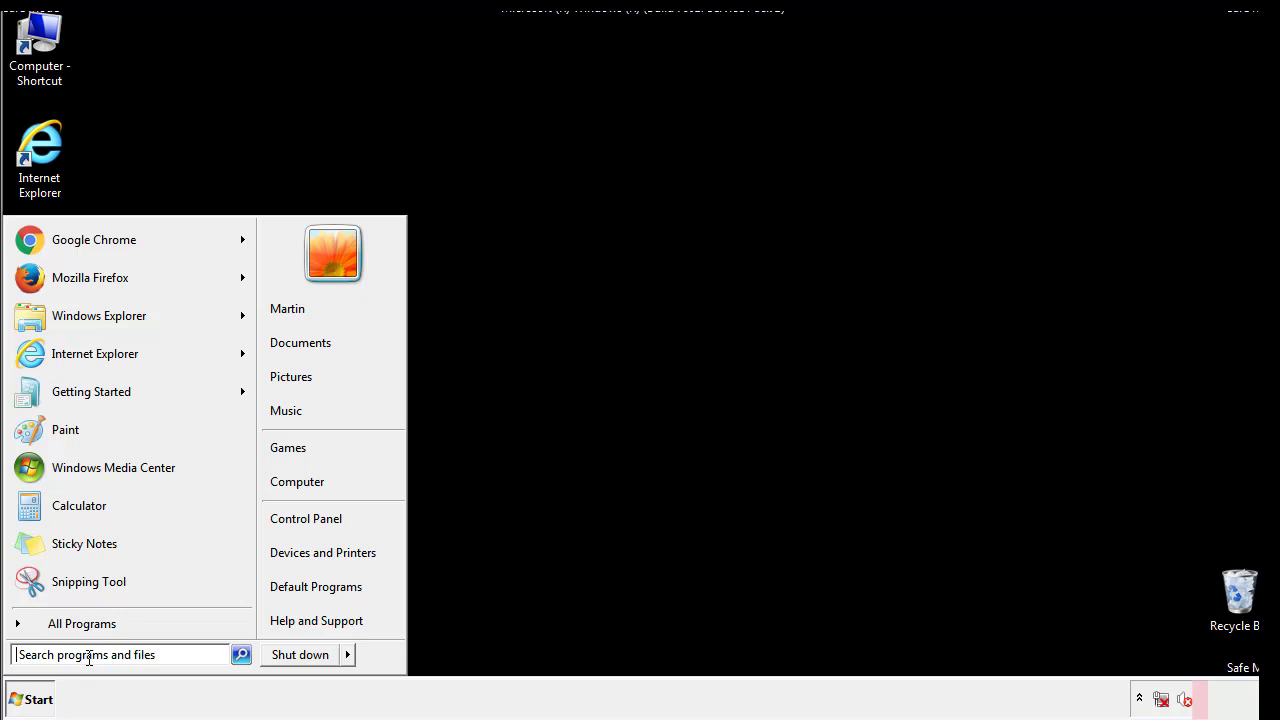
type("reged")
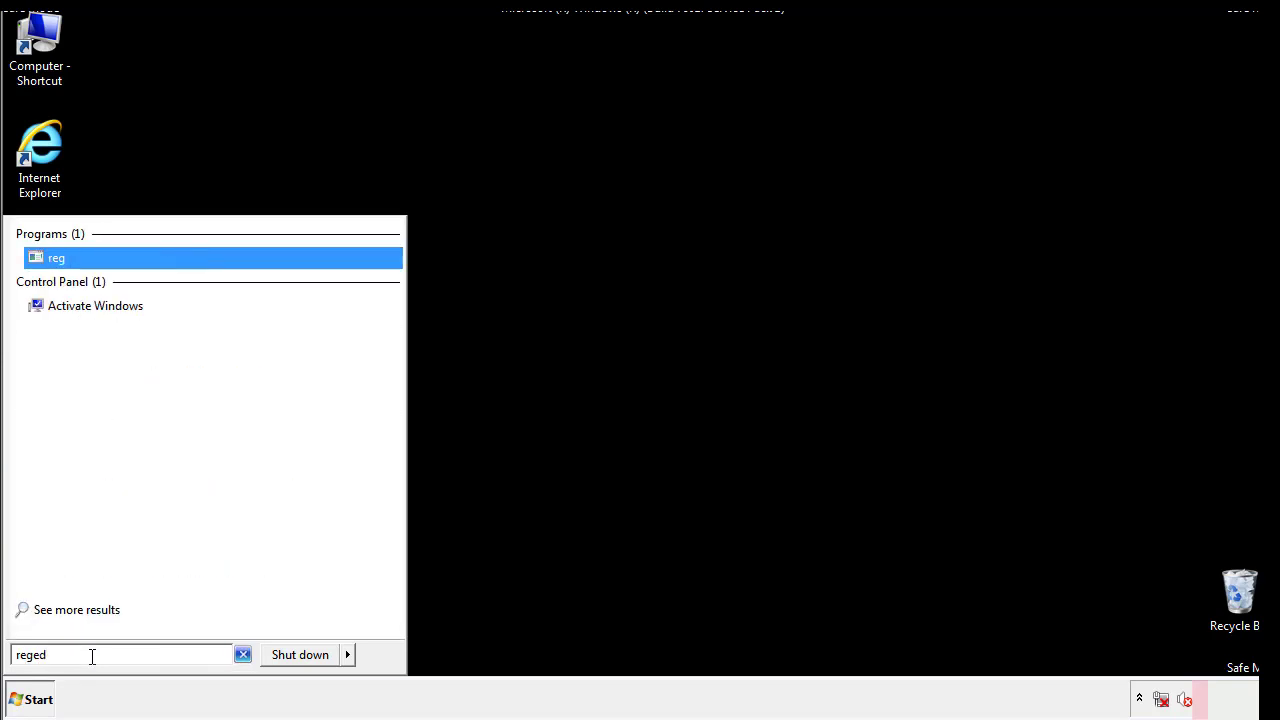
type("it")
key("Return")
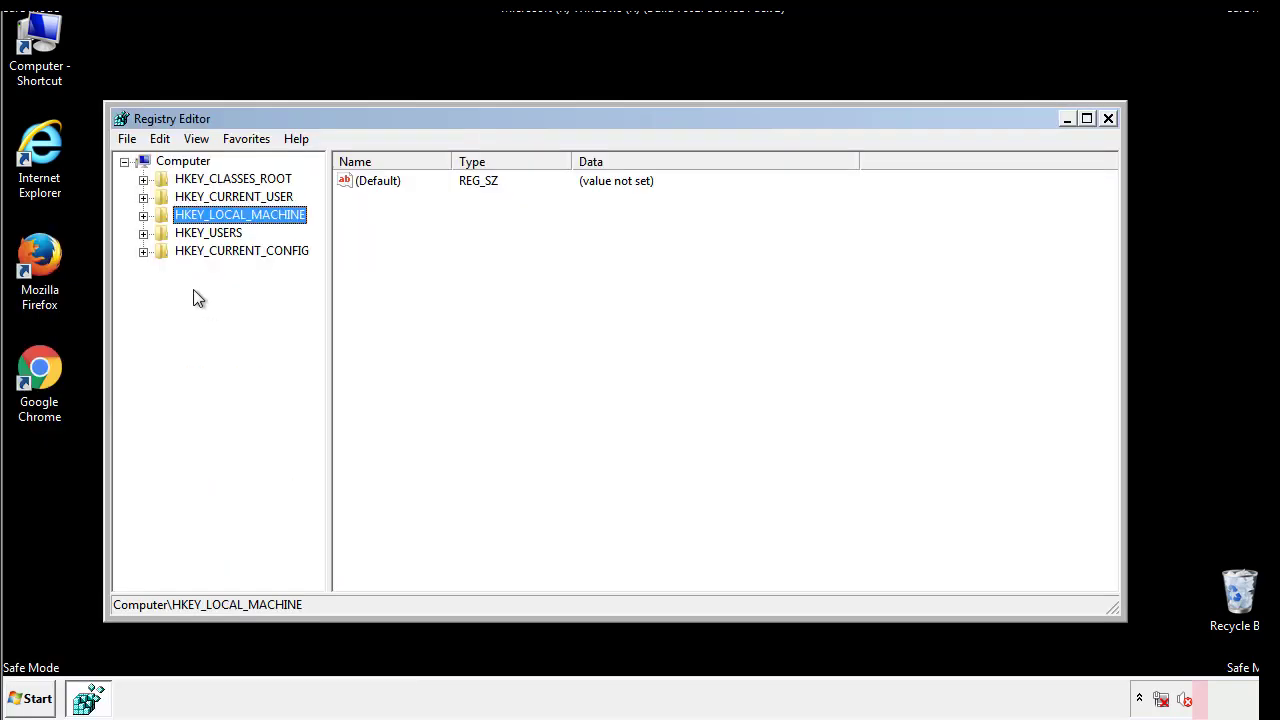
Browse the registry to the key HKEY_LOCAL_MACHINE\SOFTWARE\Microsoft\Windows\CurrentVersion\Run and show its values.
left_click(143, 216)
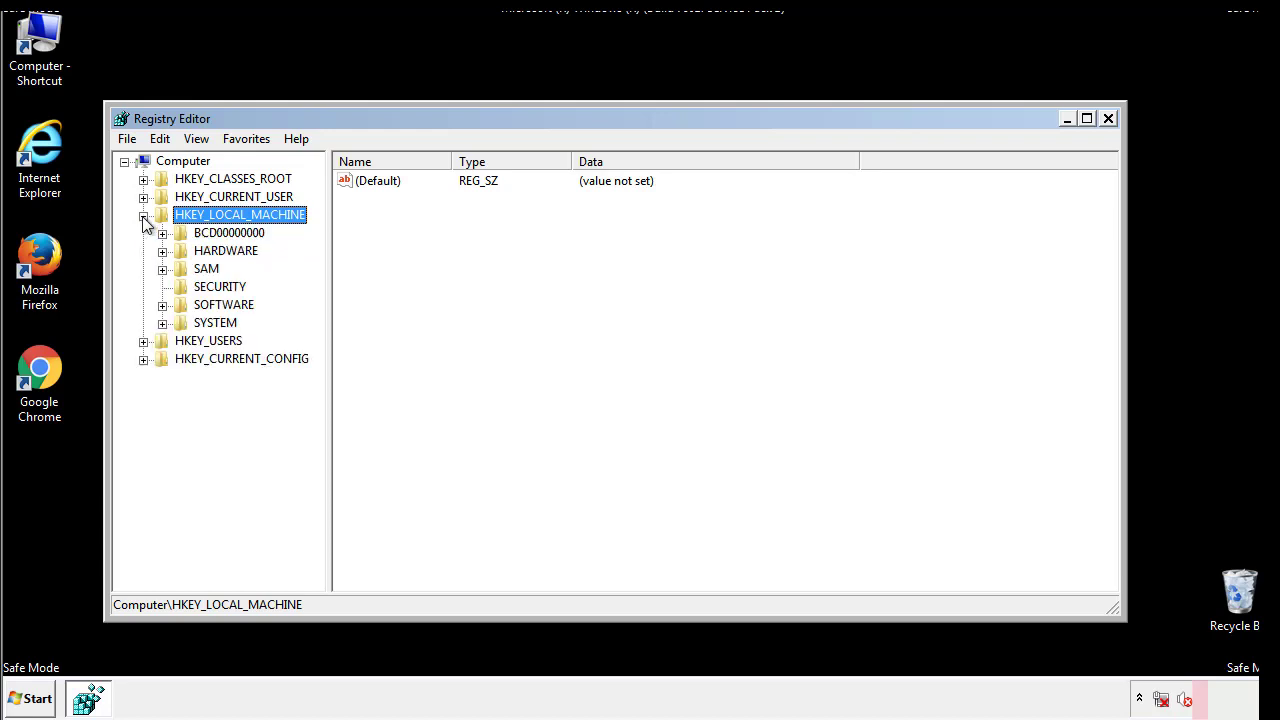
left_click(162, 306)
left_click_drag(315, 295, 317, 331)
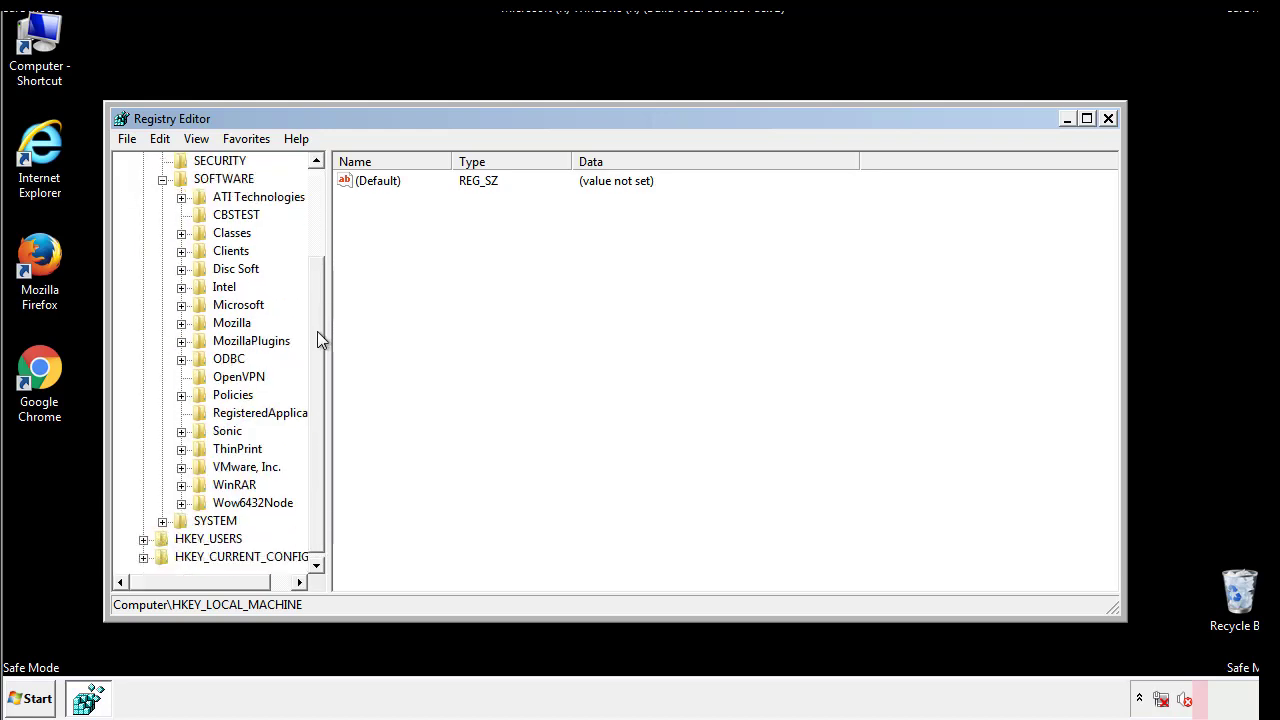
left_click(181, 306)
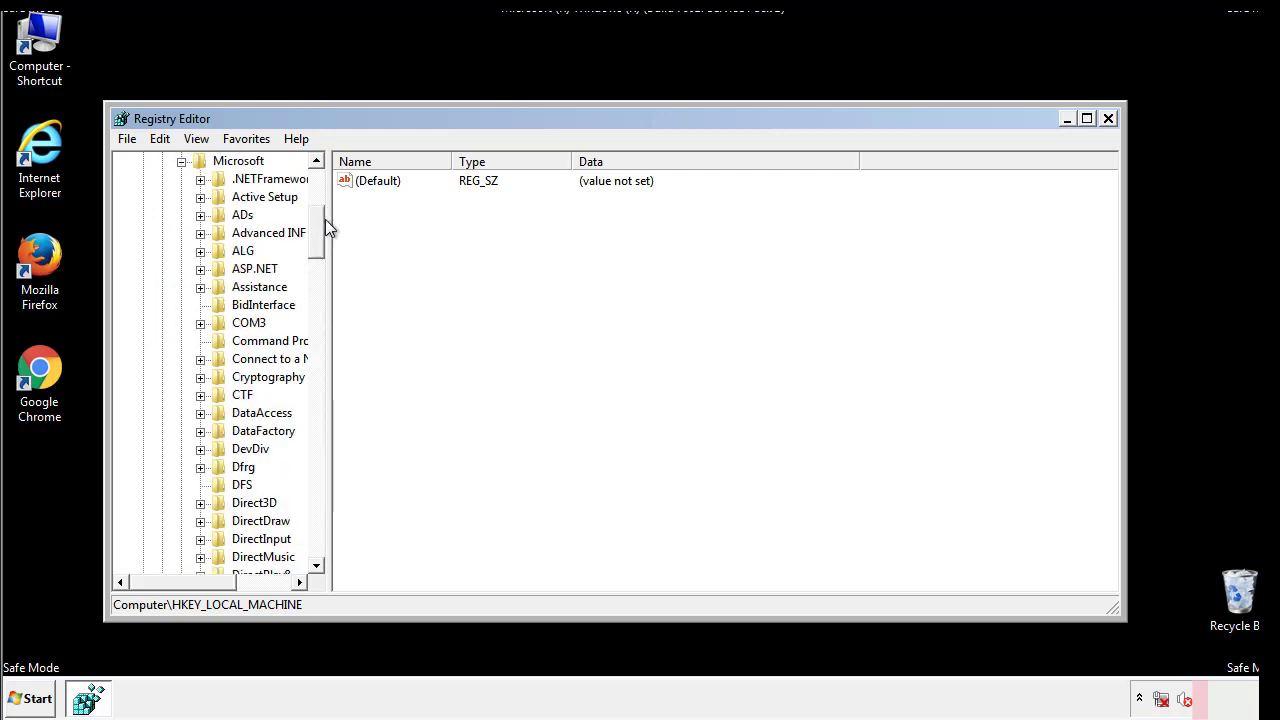
left_click_drag(315, 250, 314, 517)
left_click(201, 306)
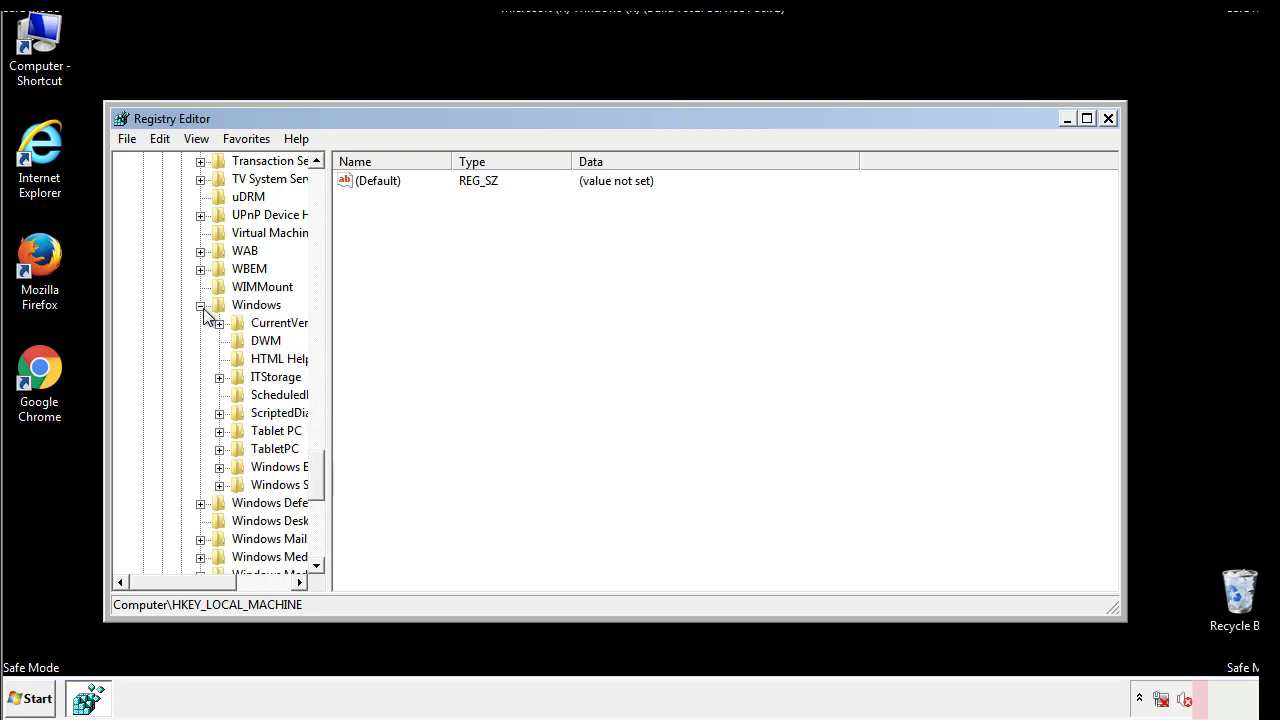
left_click_drag(174, 584, 204, 587)
left_click(169, 323)
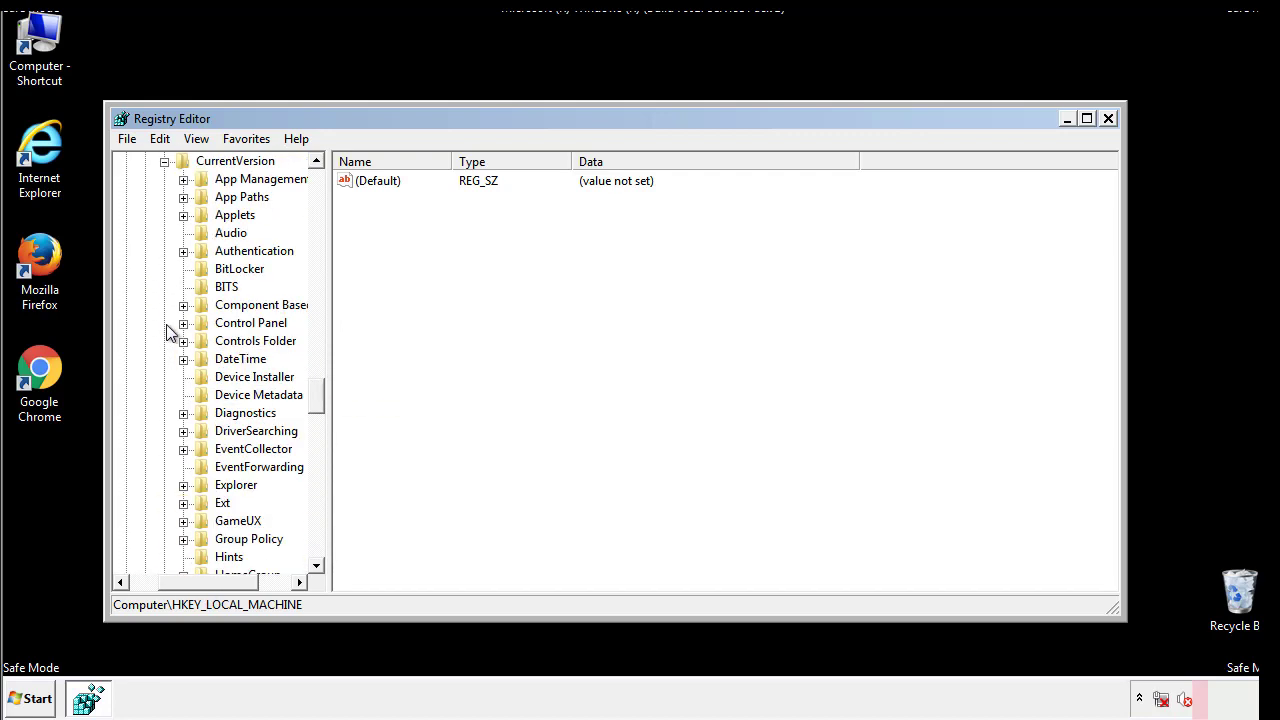
left_click_drag(325, 395, 317, 464)
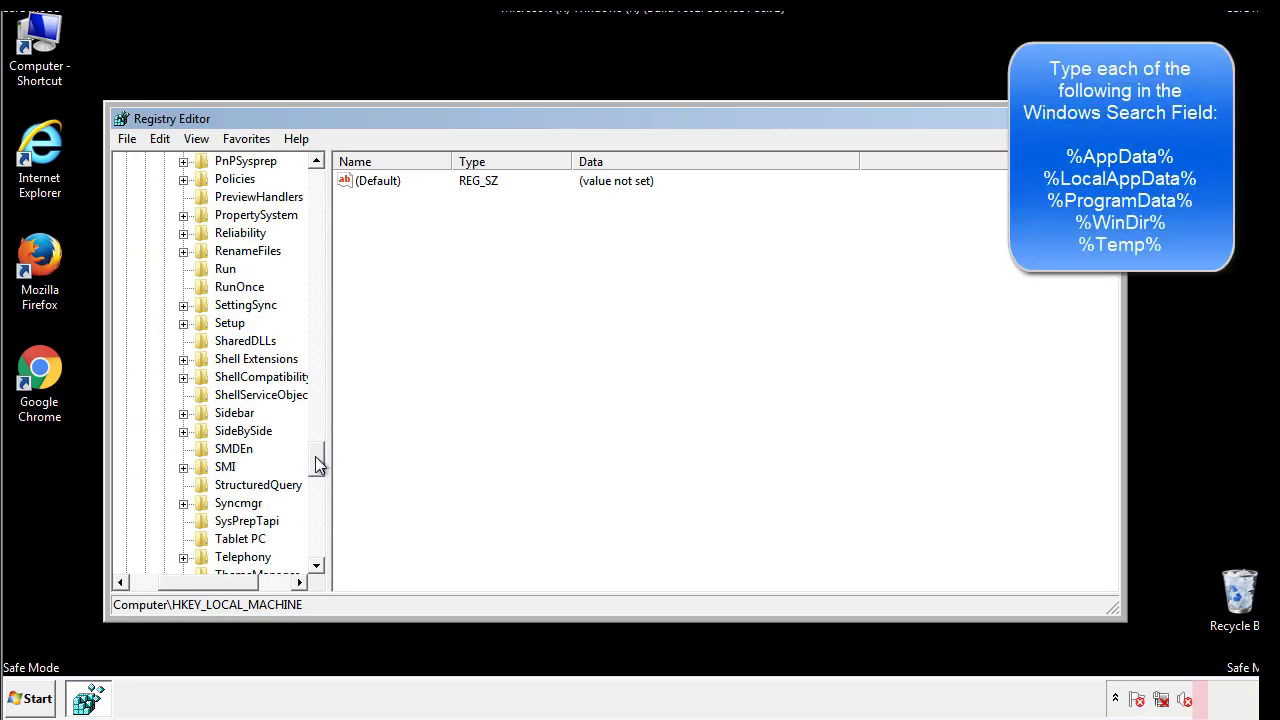
left_click(209, 271)
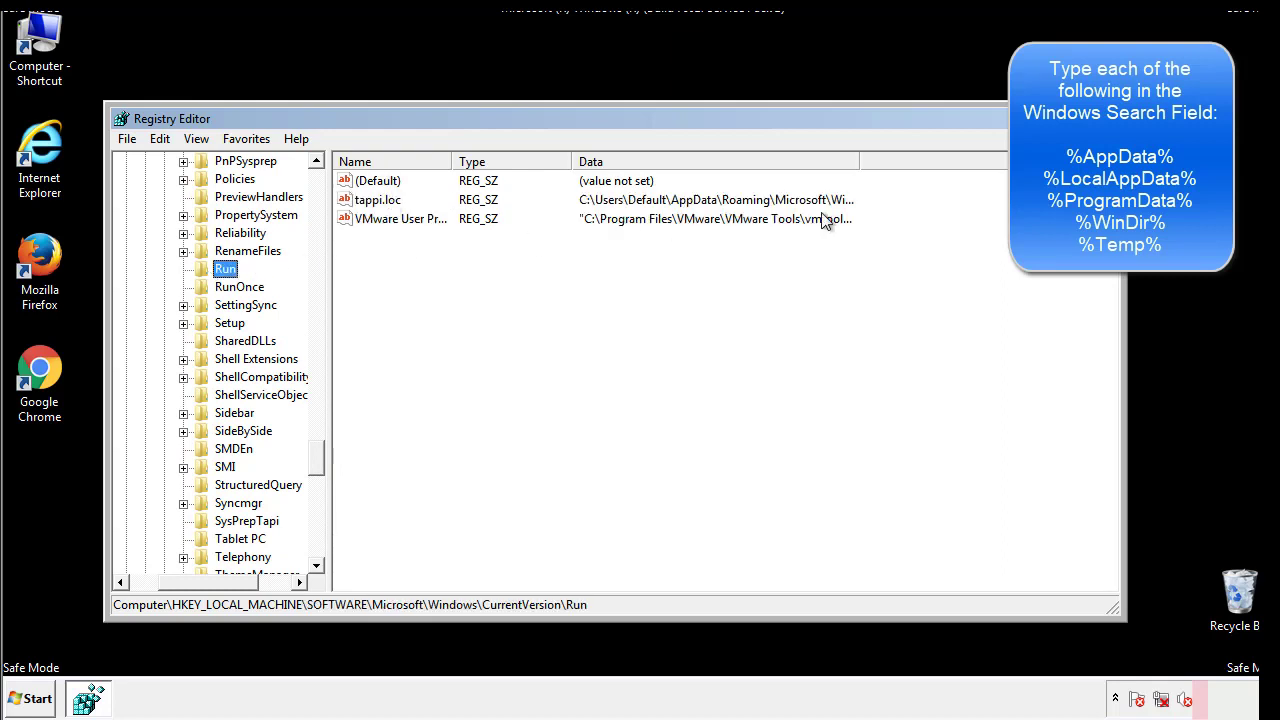
Permanently delete the suspicious tappi.loc value from the HKEY_LOCAL_MACHINE Run key.
left_click(378, 205)
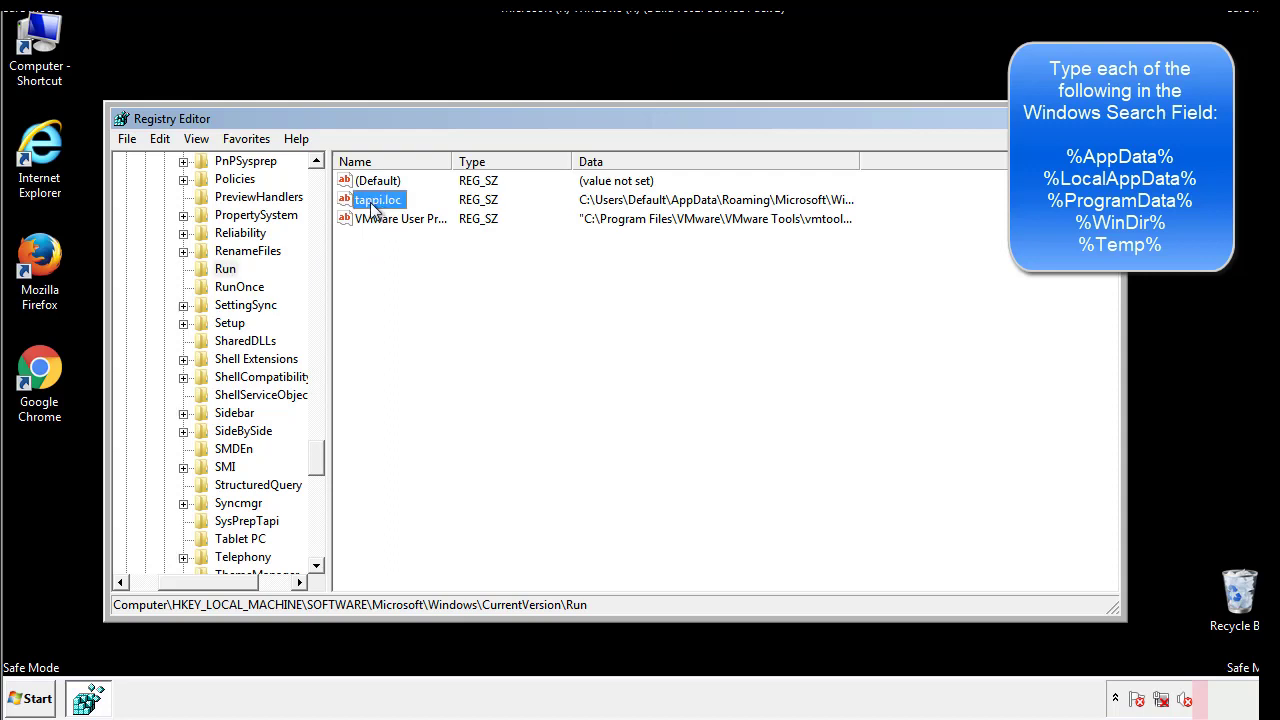
right_click(370, 203)
left_click(400, 260)
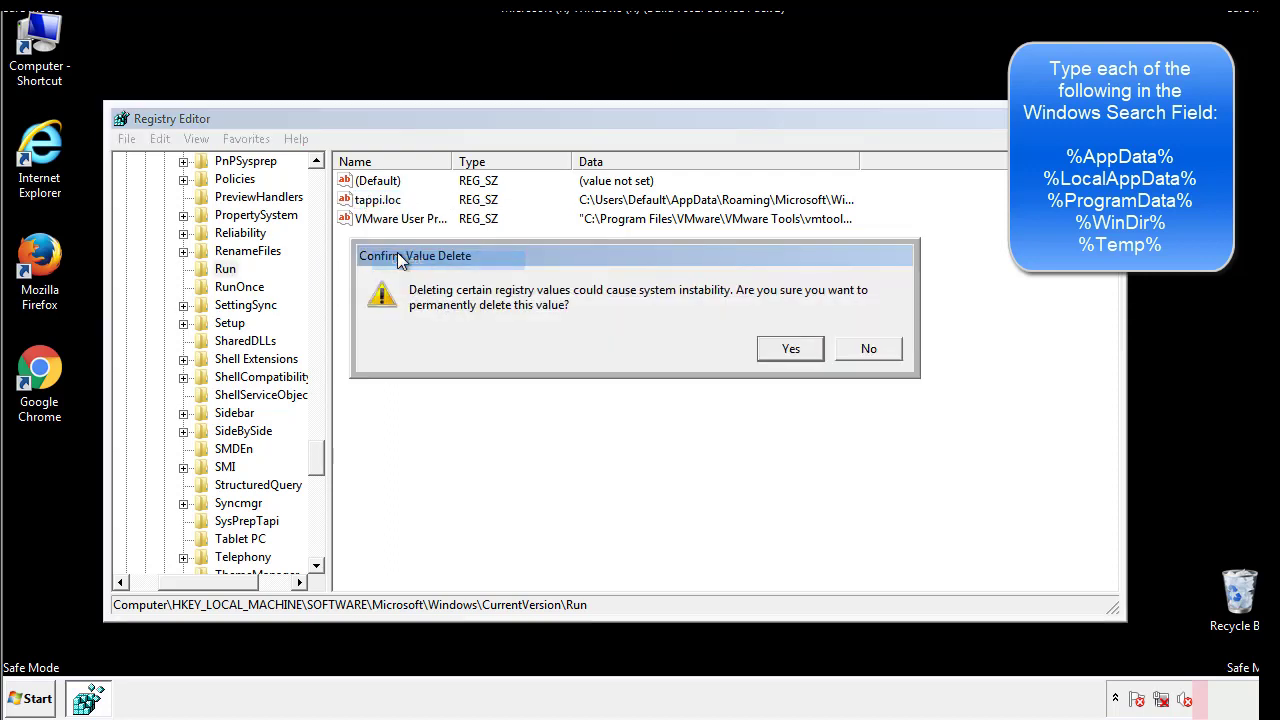
left_click(779, 350)
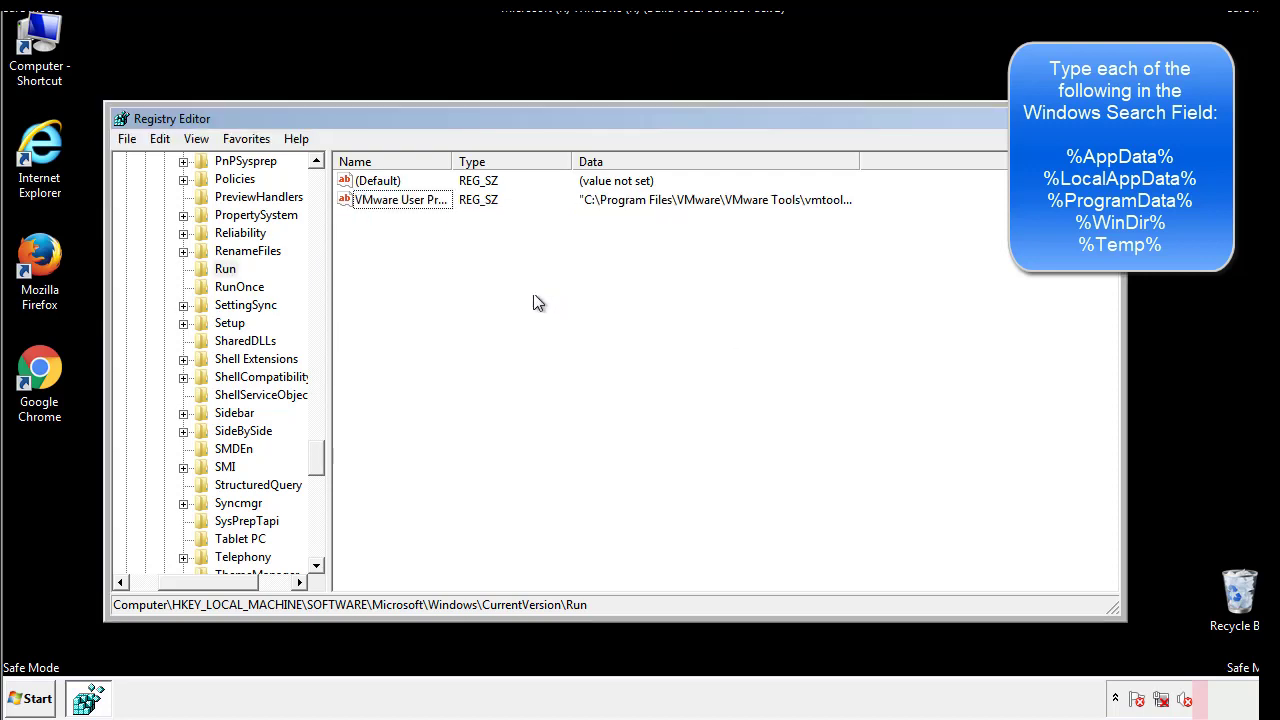
Collapse the whole HKEY_LOCAL_MACHINE branch in the registry tree.
left_click_drag(314, 451, 316, 543)
left_click_drag(214, 588, 165, 592)
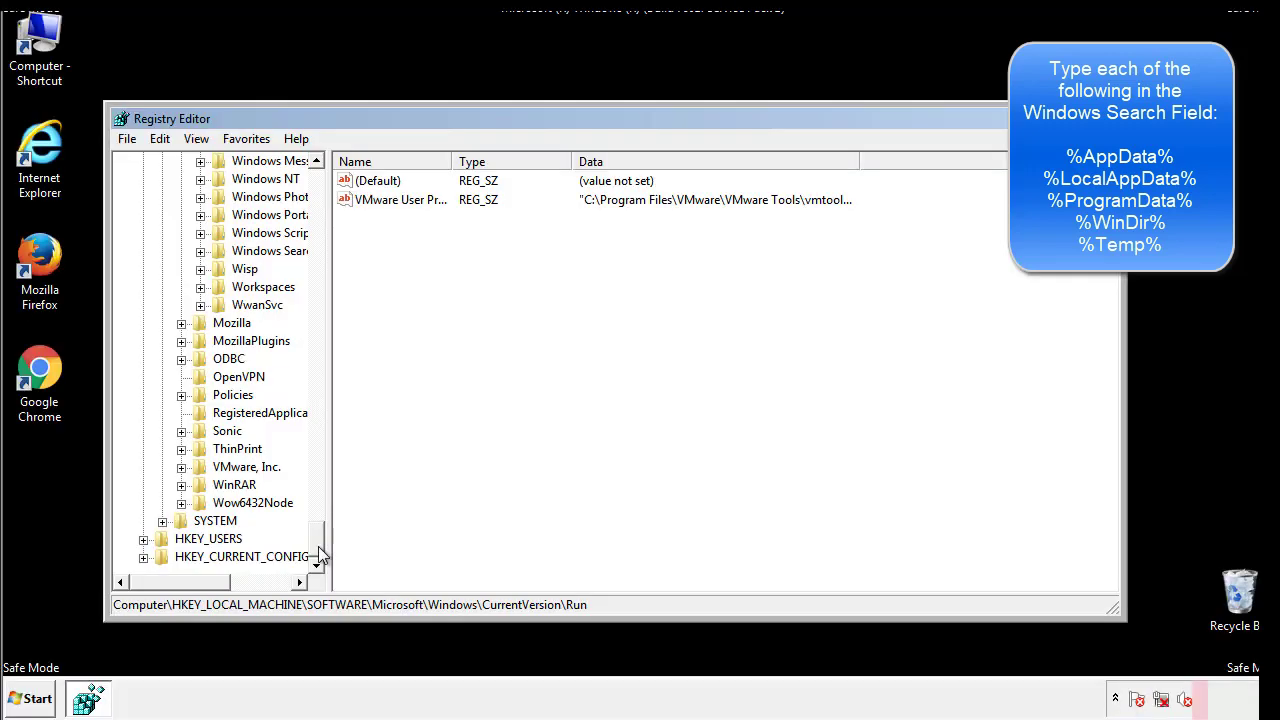
left_click_drag(320, 545, 326, 190)
left_click(143, 215)
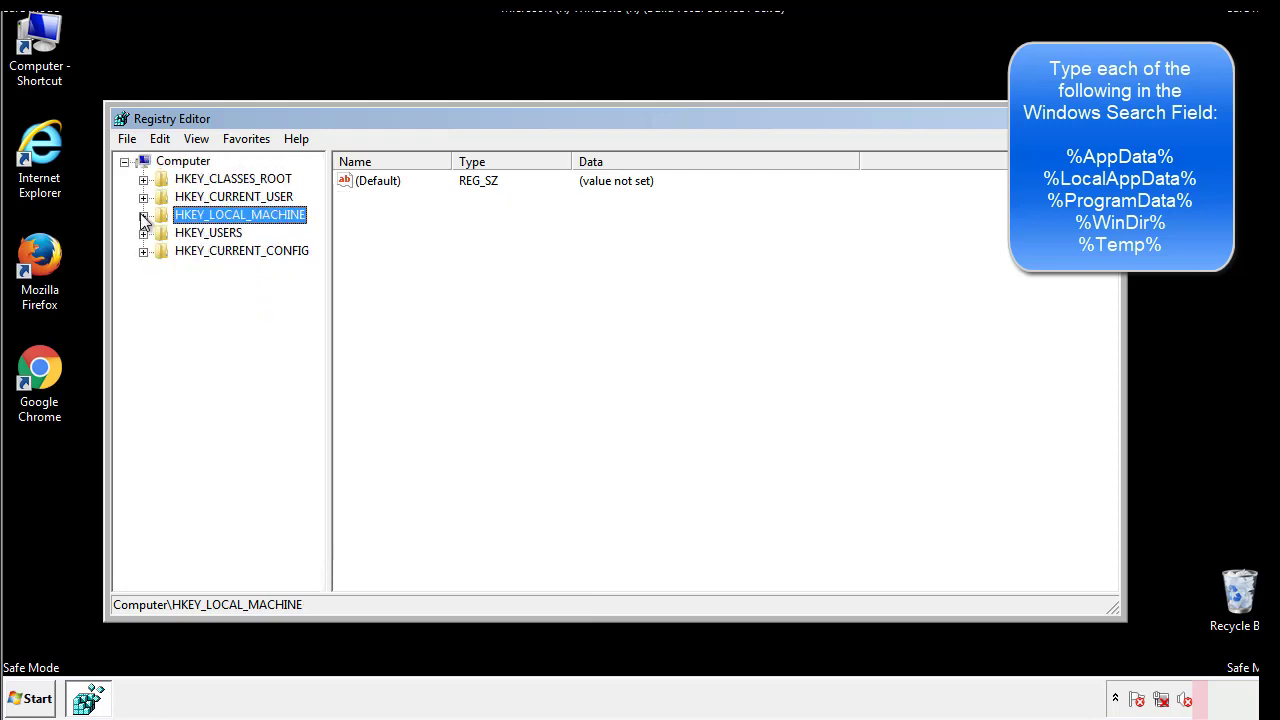
Browse to HKEY_CURRENT_USER\Software\Microsoft\Windows\CurrentVersion\Run and check its values for suspicious entries.
left_click(143, 197)
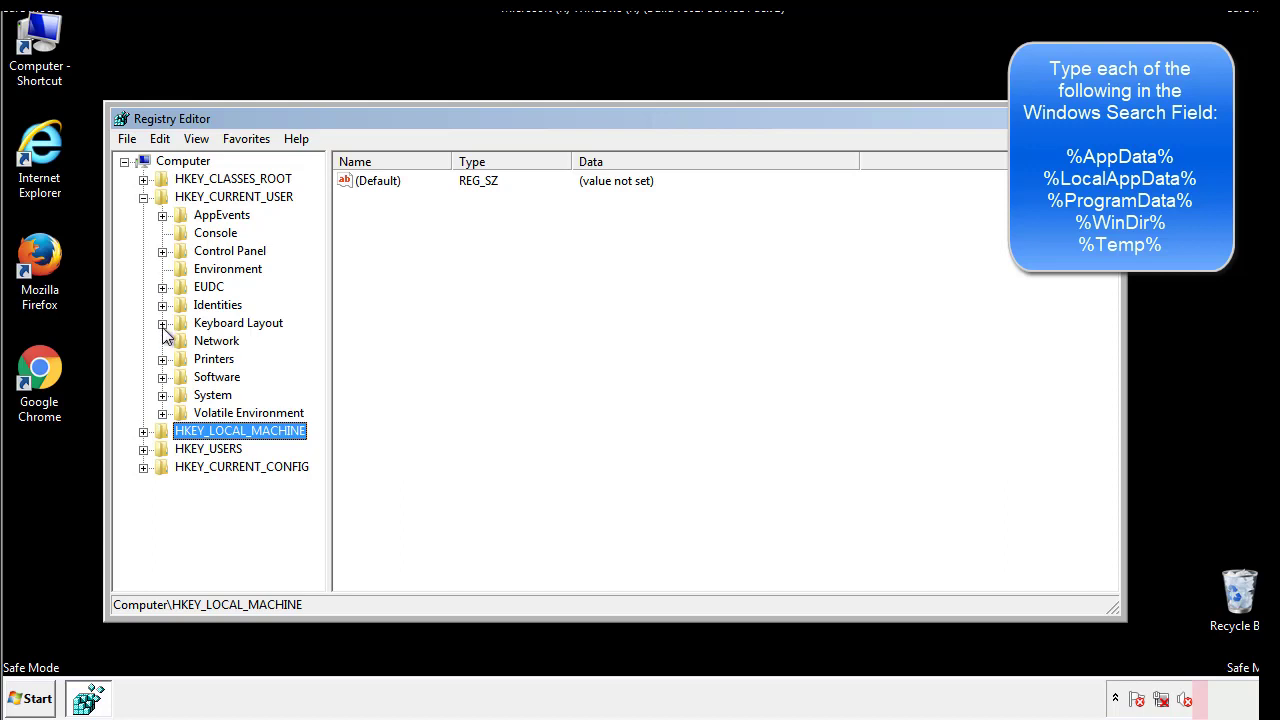
left_click(162, 377)
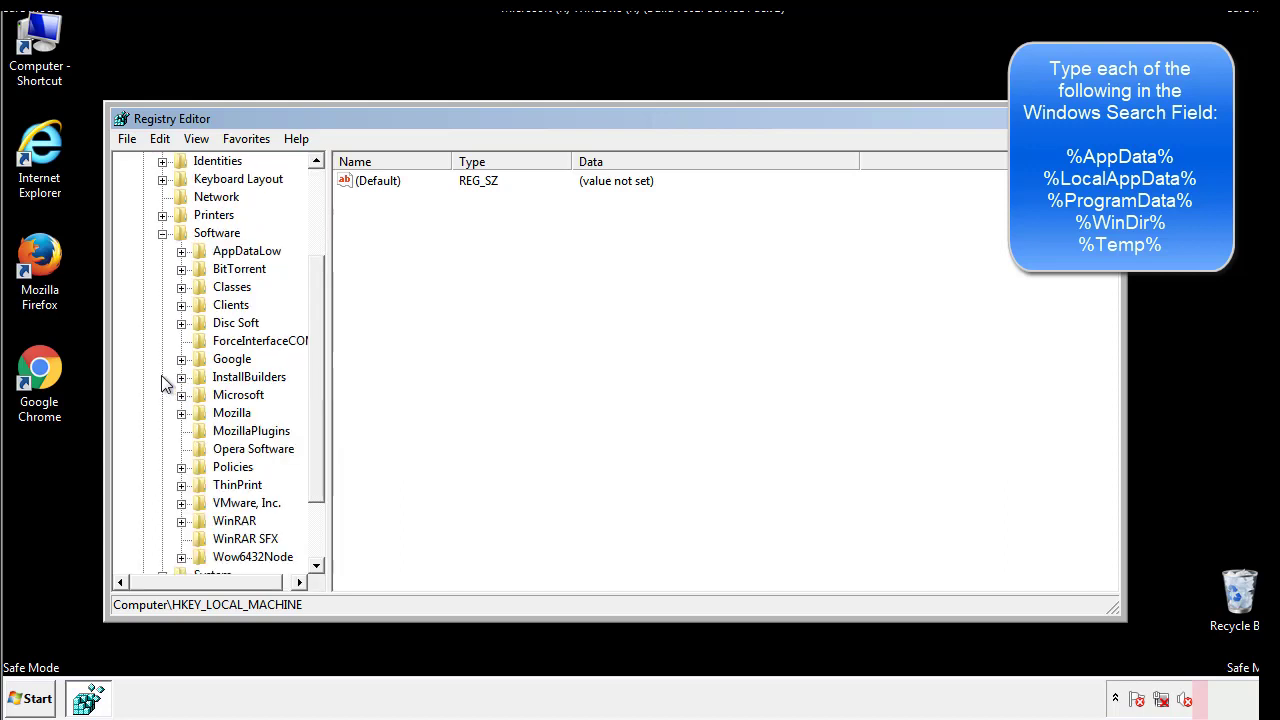
left_click_drag(314, 363, 314, 381)
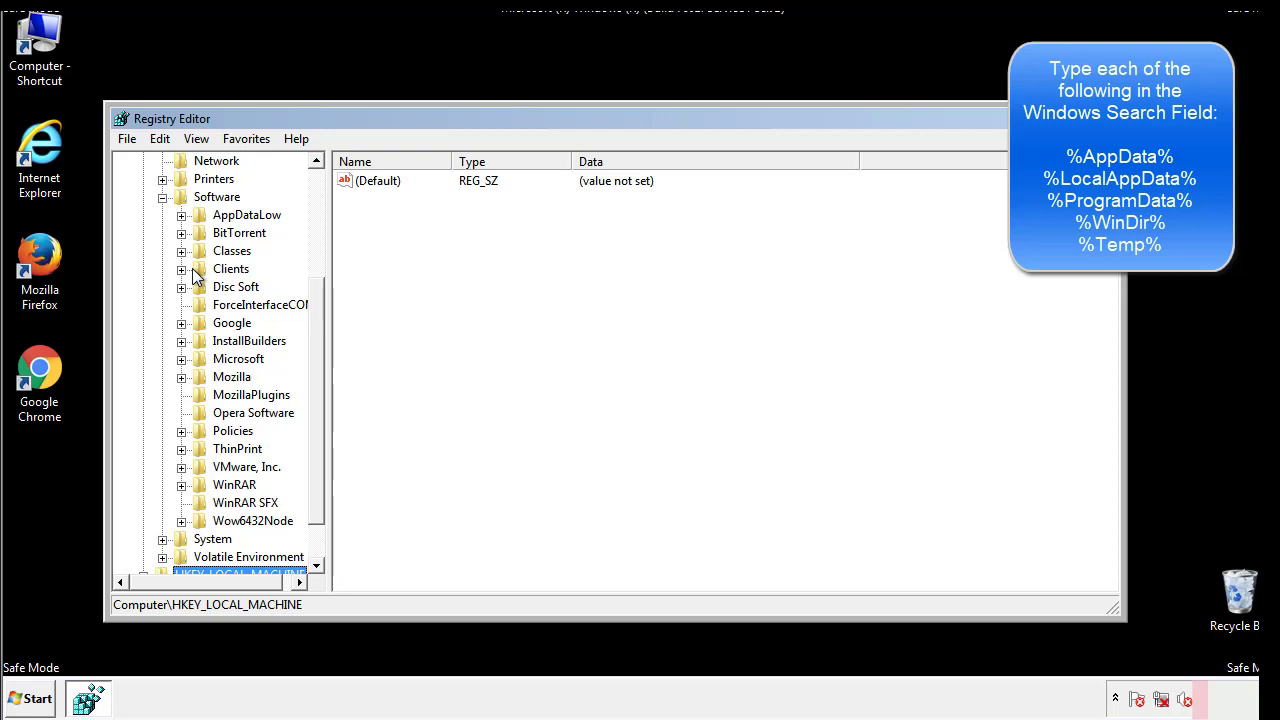
left_click(181, 360)
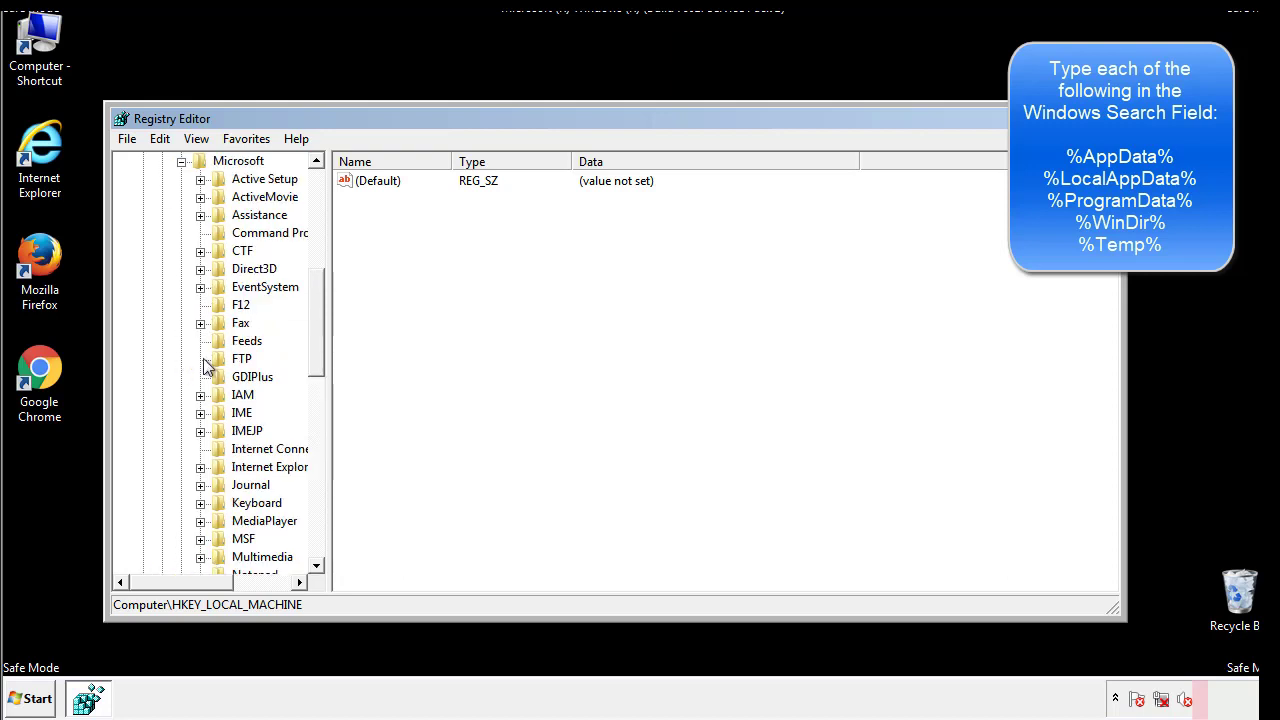
left_click_drag(314, 292, 315, 416)
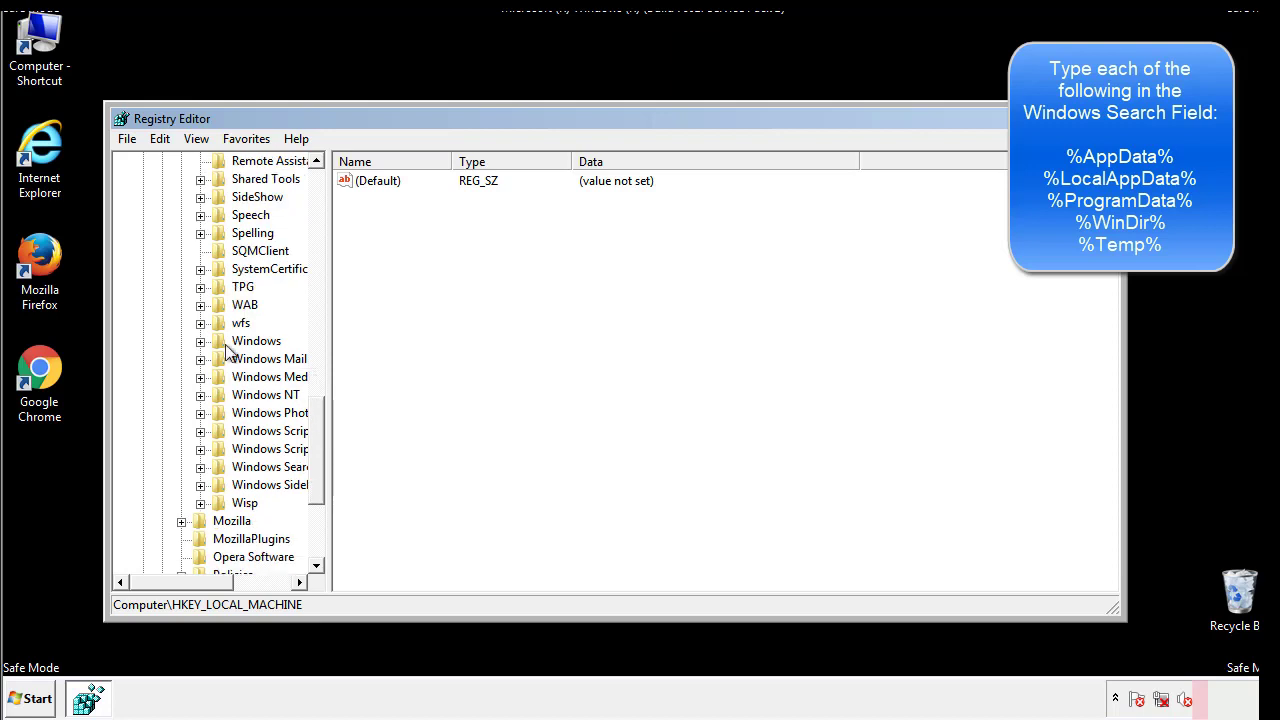
left_click(200, 341)
left_click(219, 359)
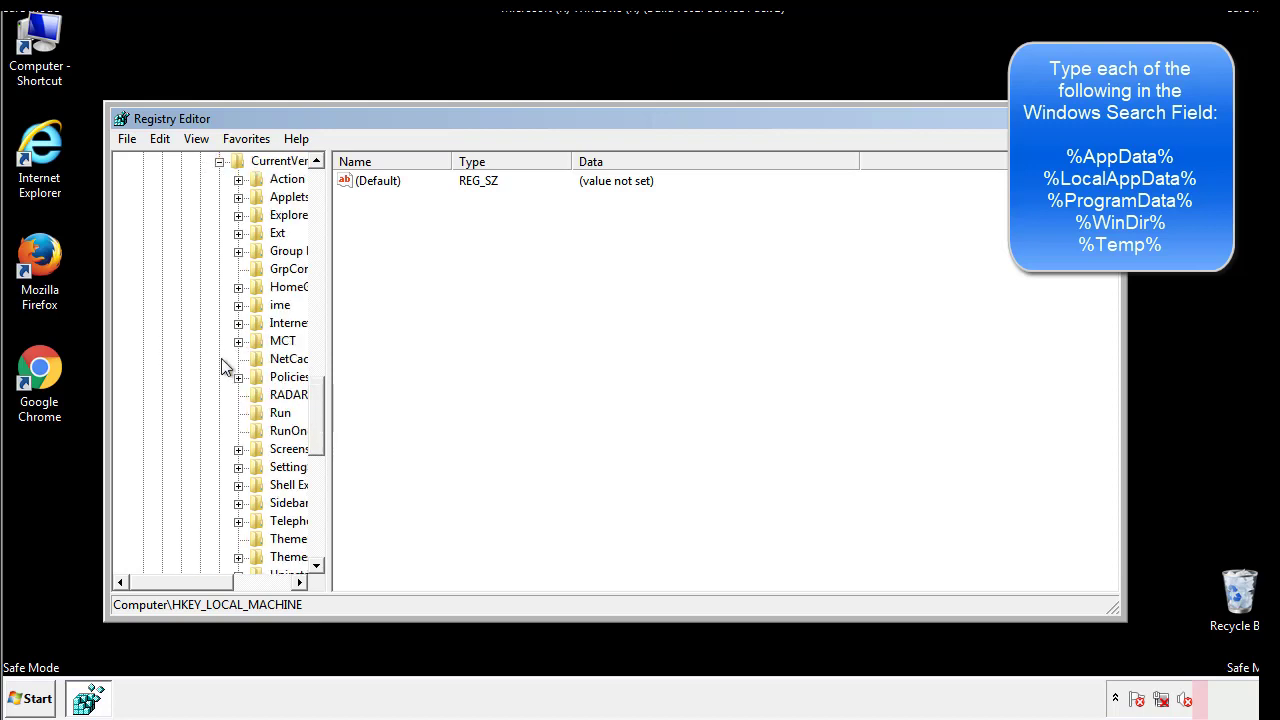
left_click_drag(195, 590, 225, 582)
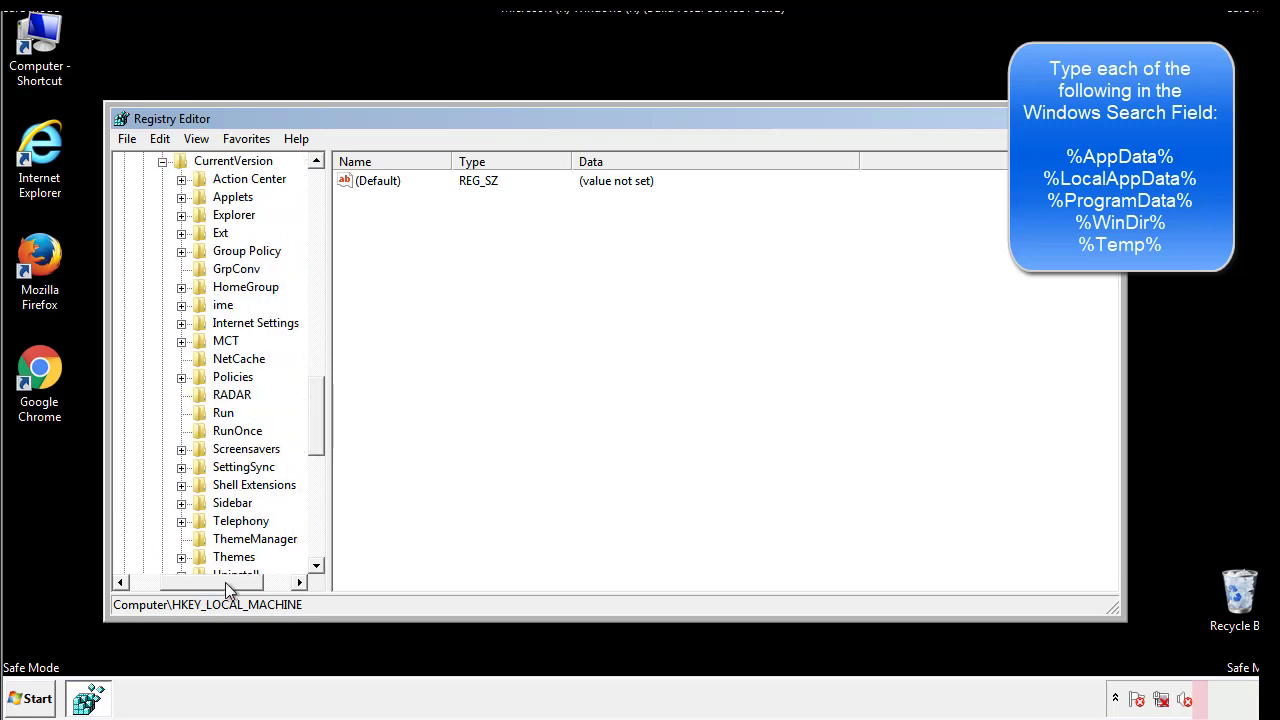
left_click(219, 410)
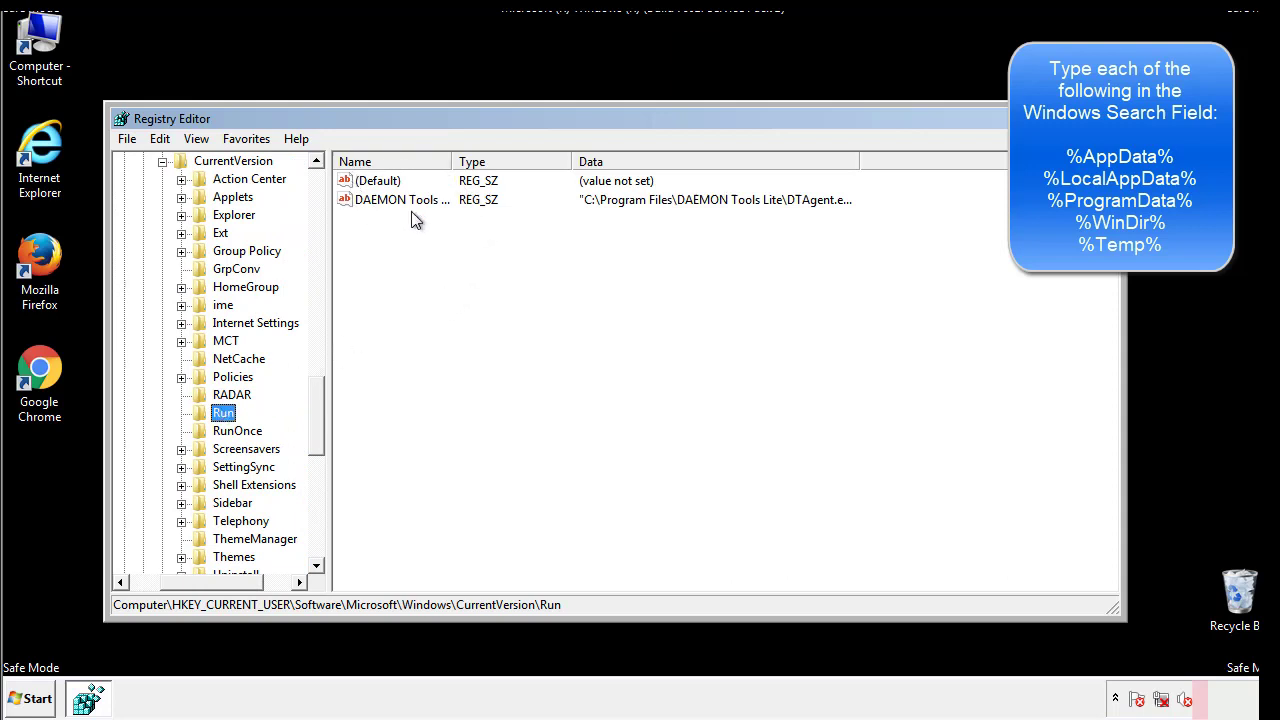
left_click(560, 235)
Collapse the Windows key under HKEY_CURRENT_USER\Software\Microsoft and return to the start of the registry tree.
left_click_drag(212, 579, 182, 581)
left_click_drag(324, 434, 316, 417)
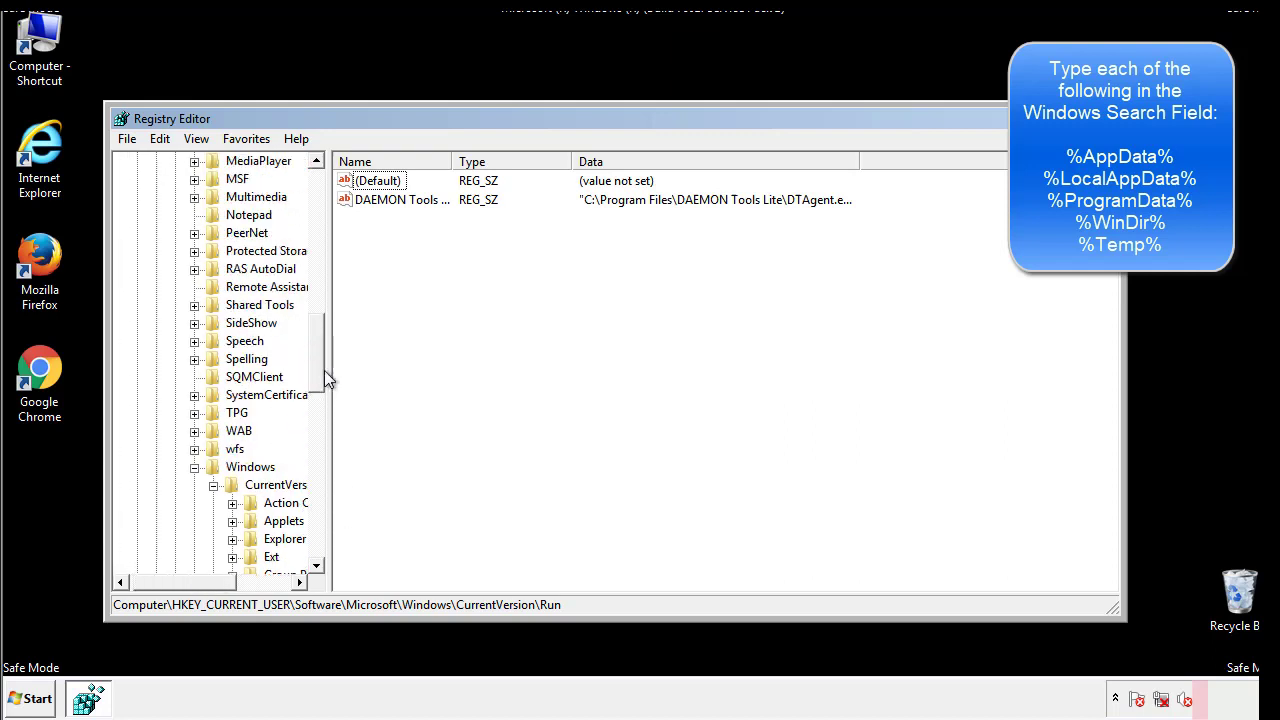
left_click(195, 468)
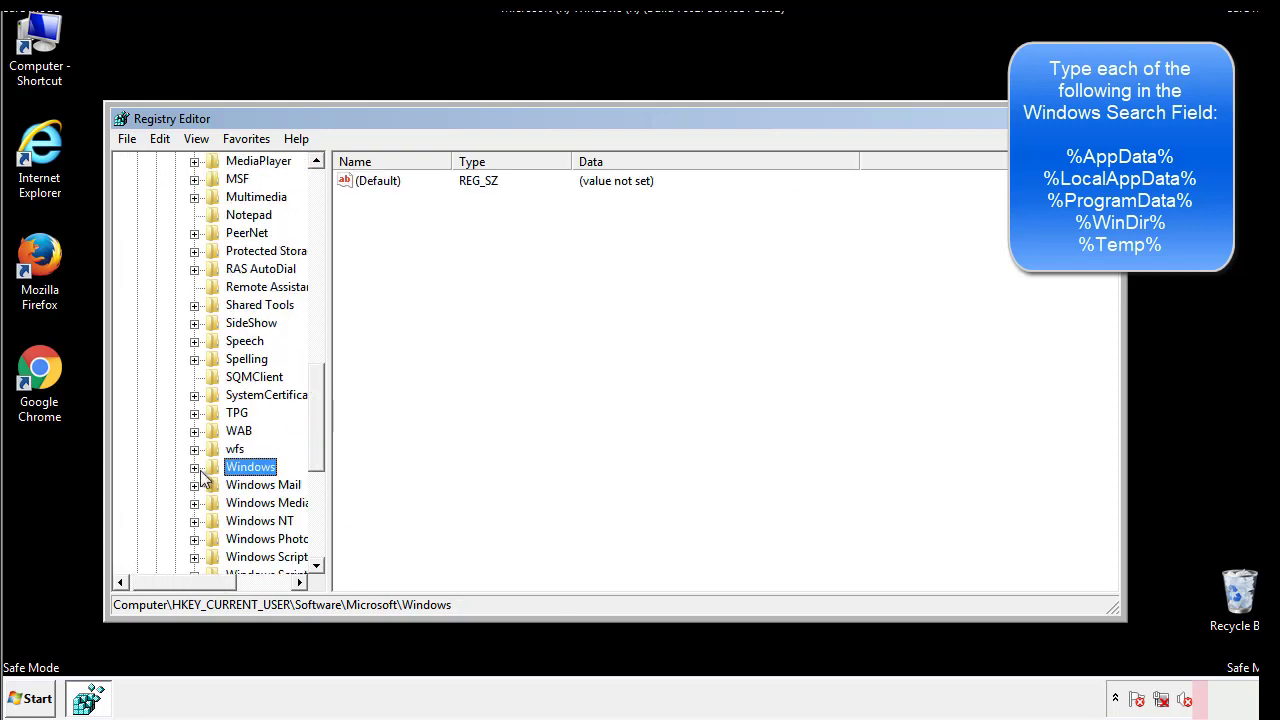
left_click_drag(321, 445, 322, 247)
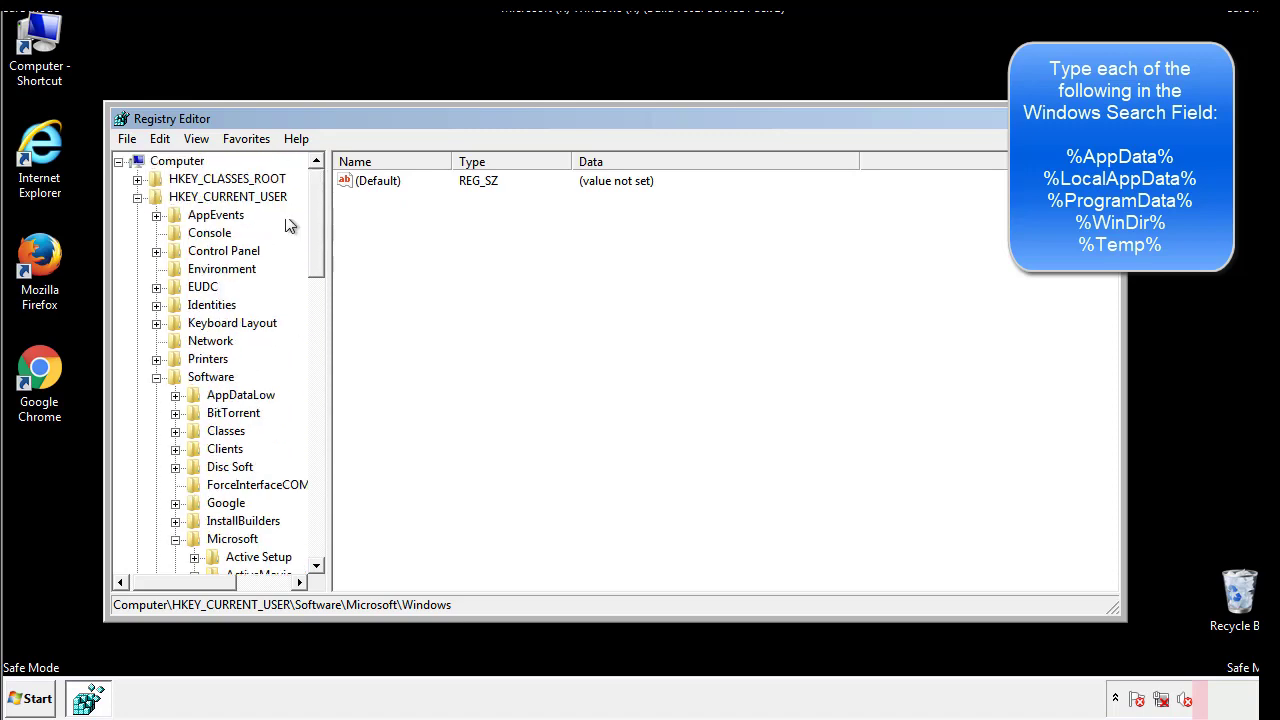
Search the registry's keys, values and data for %temp%.
left_click(162, 140)
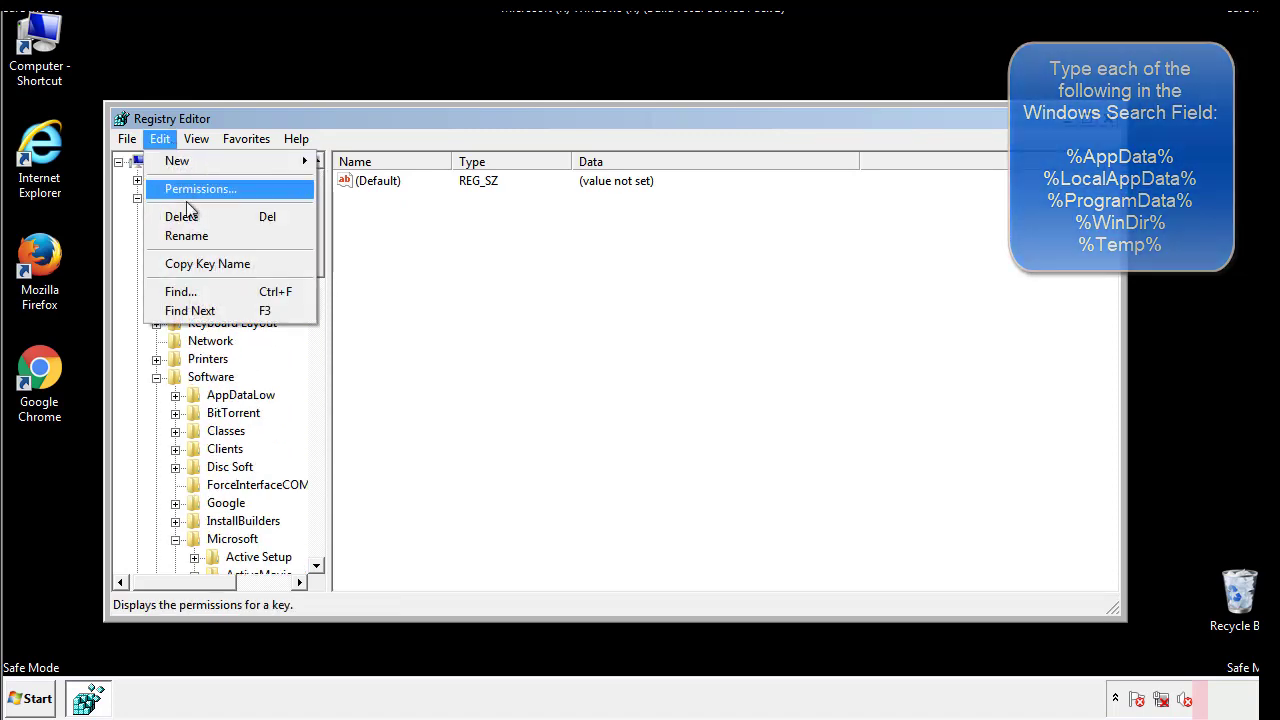
left_click(181, 291)
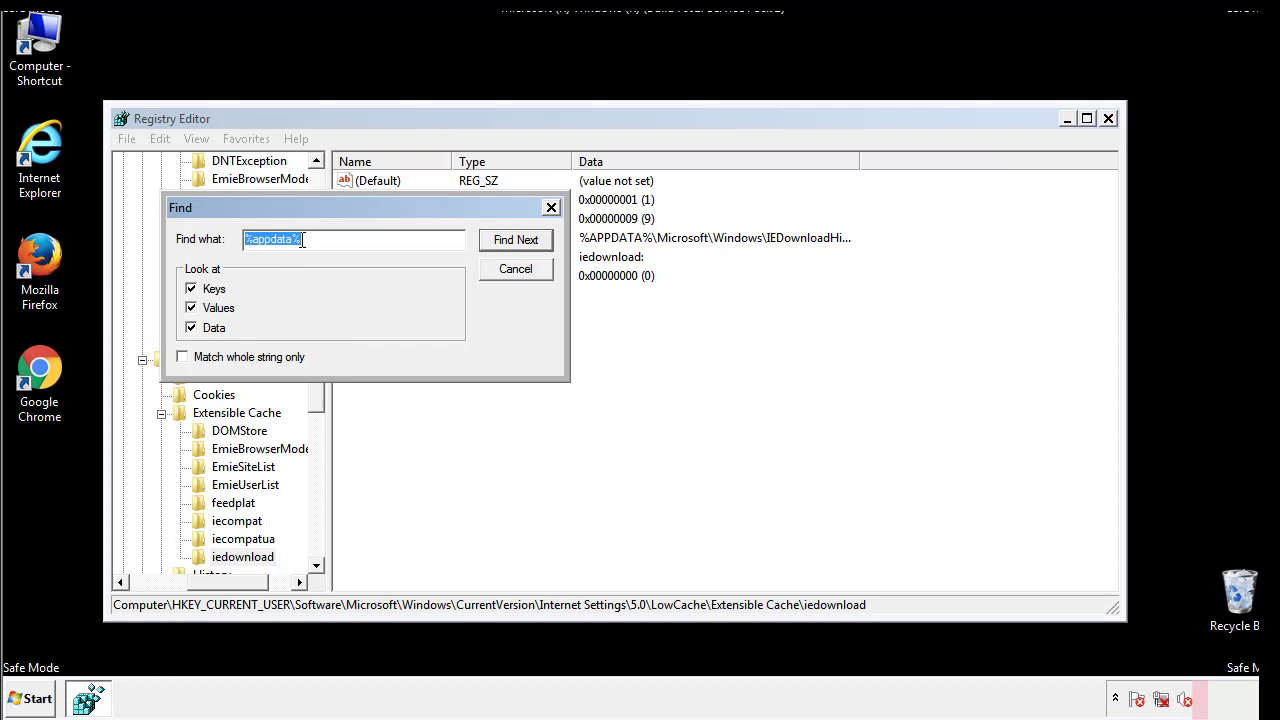
type("%temp%")
key("Return")
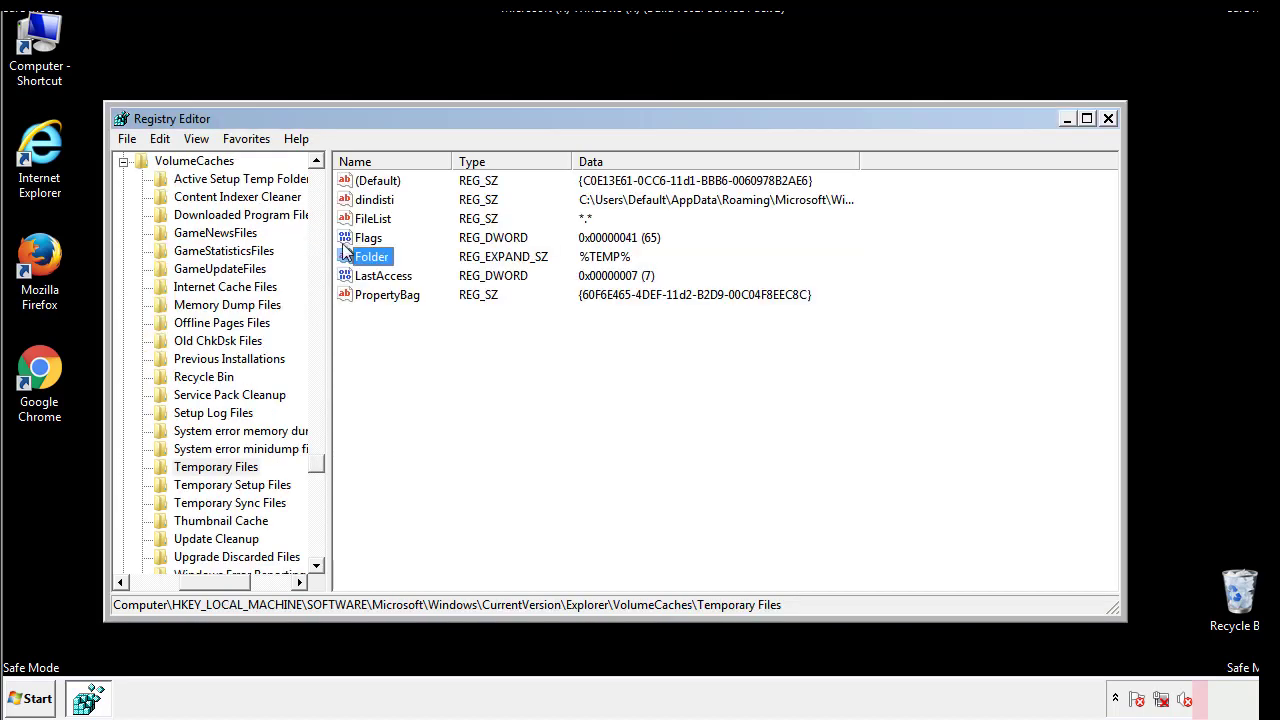
Delete all values in the VolumeCaches\Temporary Files registry key and close the Registry Editor.
left_click(523, 349)
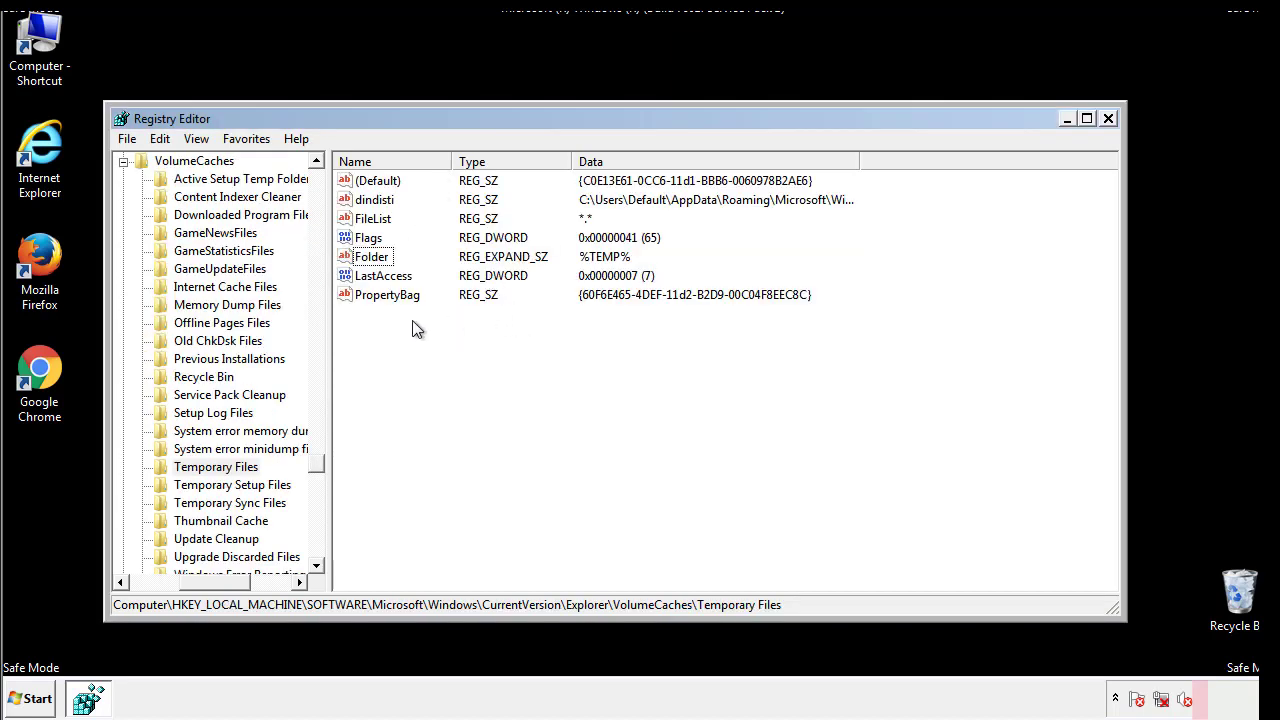
mouse_move(412, 324)
left_mouse_down()
mouse_move(379, 287)
mouse_move(361, 180)
left_mouse_up()
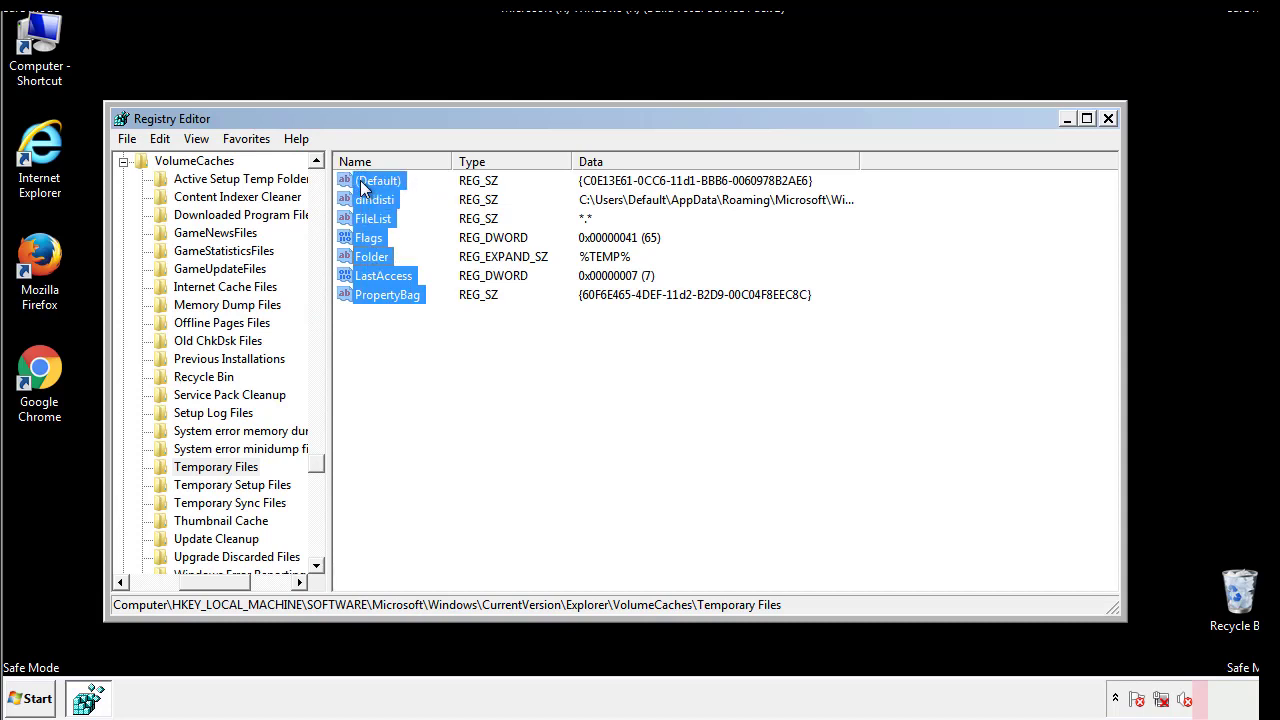
right_click(361, 180)
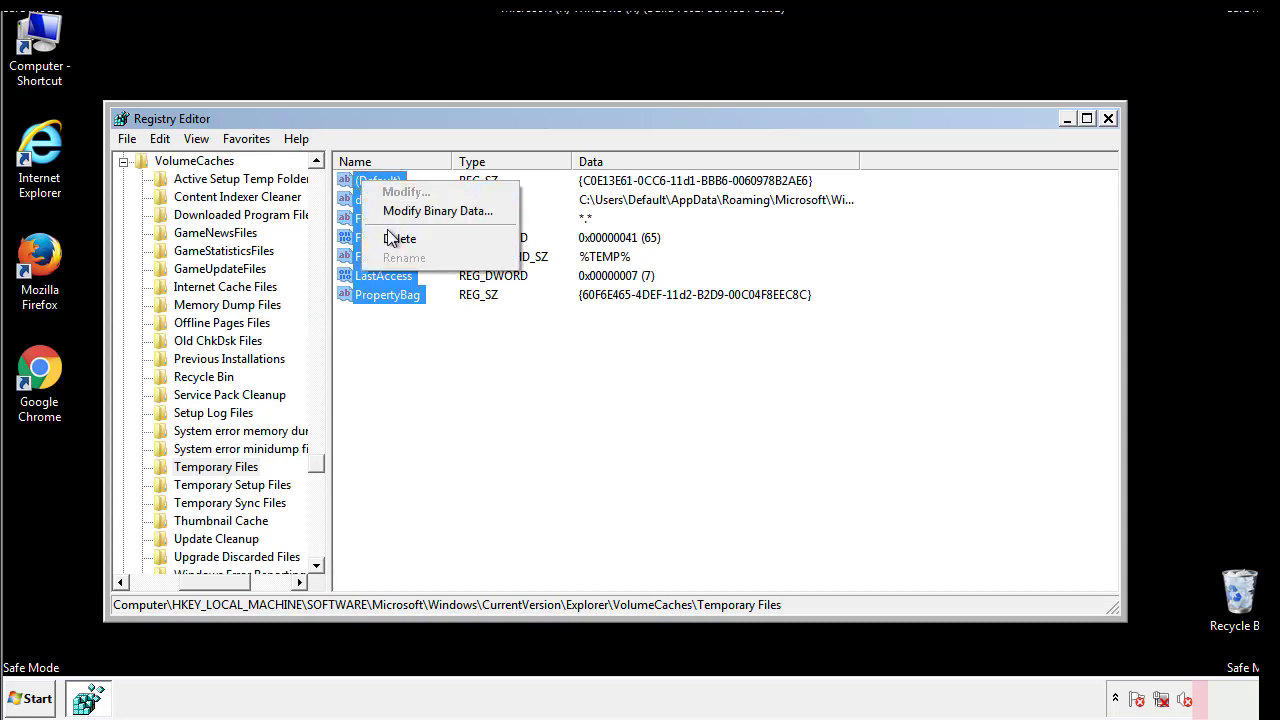
left_click(390, 237)
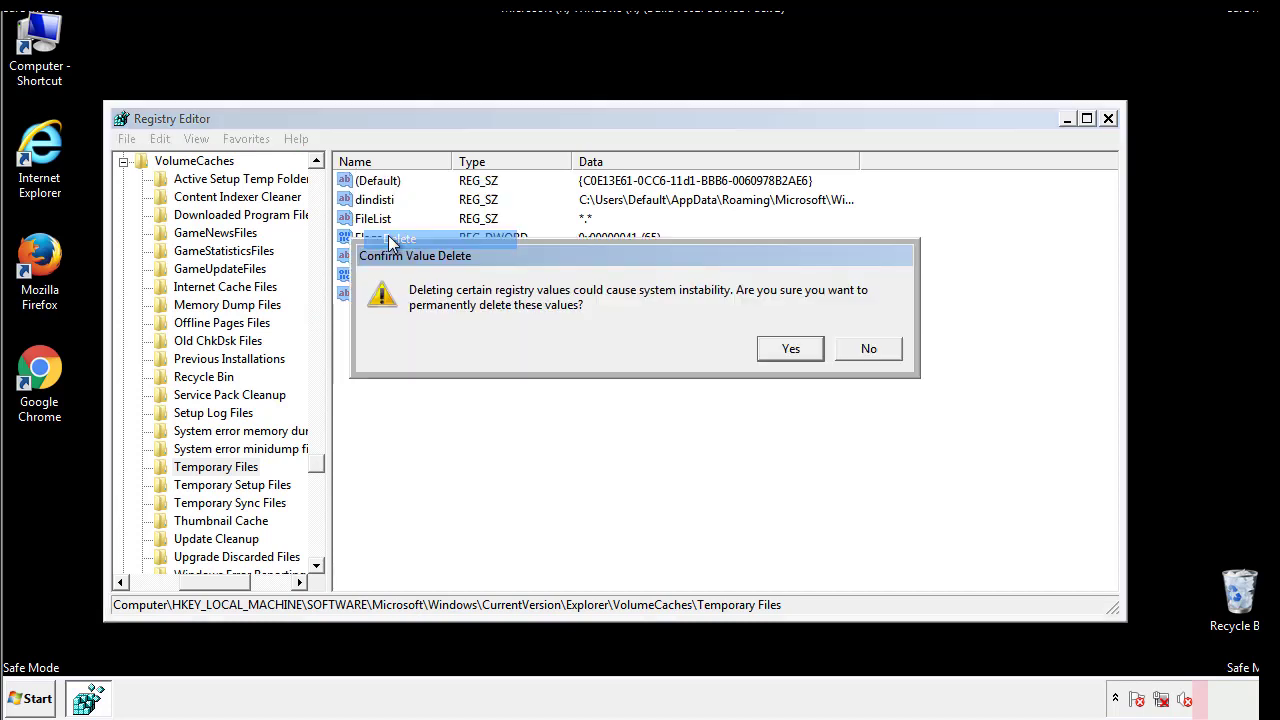
left_click(808, 347)
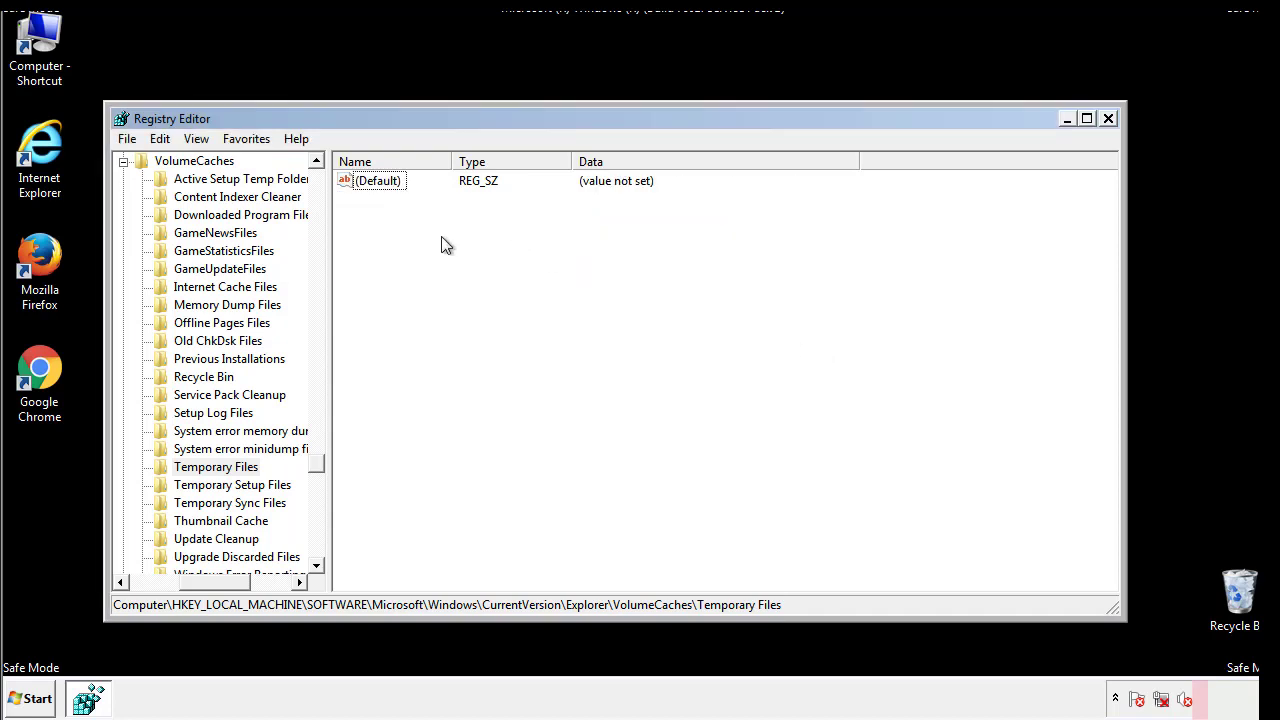
left_click(1109, 119)
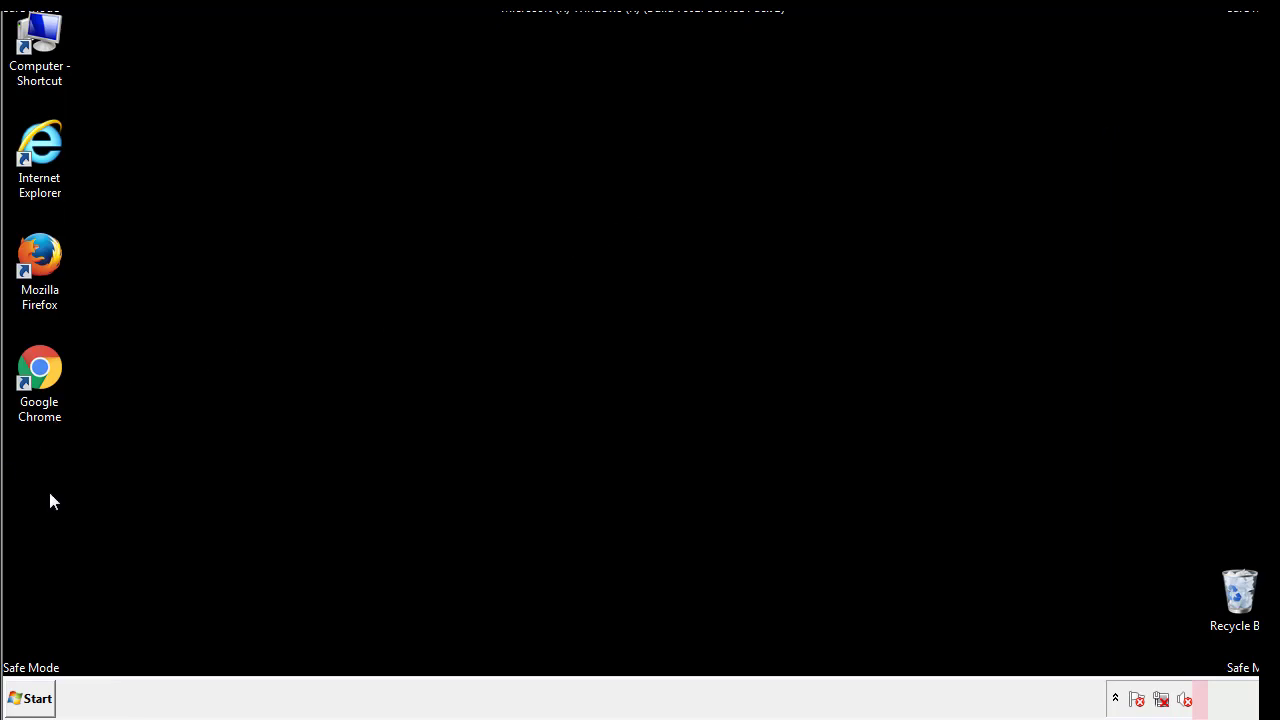
Open the System Configuration utility by searching for and running msconfig.
left_click(24, 703)
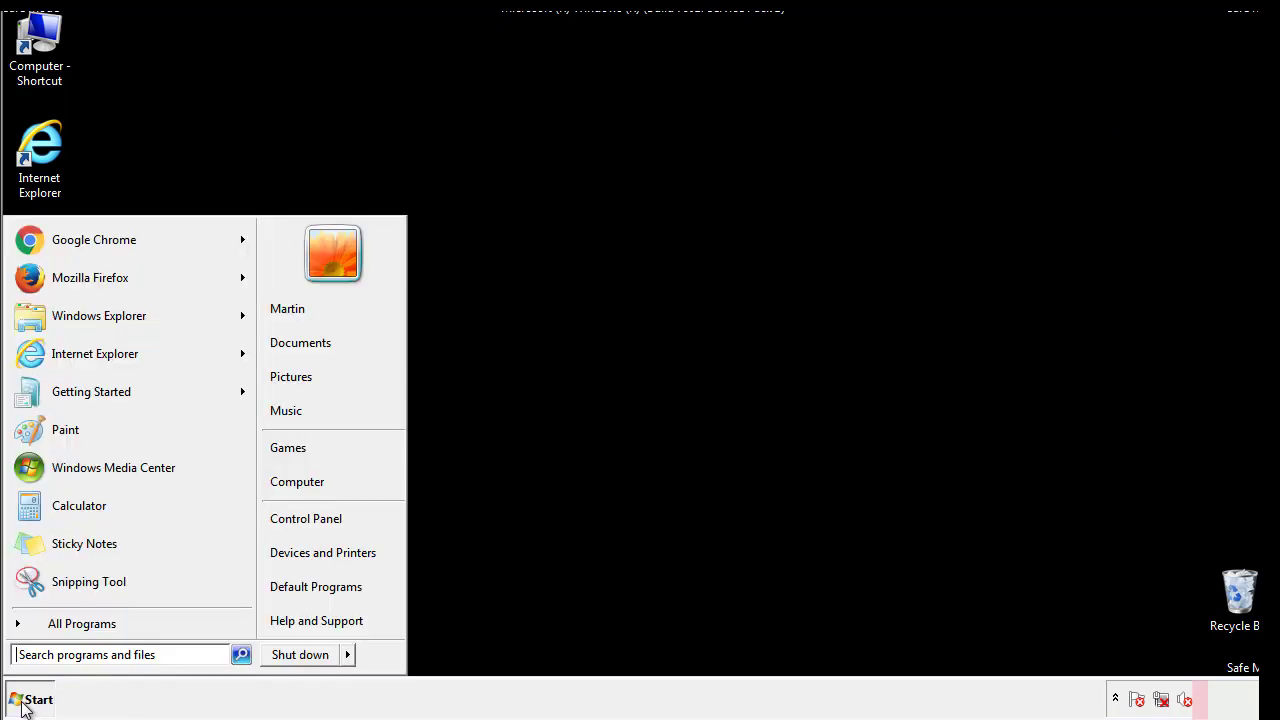
left_click(69, 654)
type("mscon")
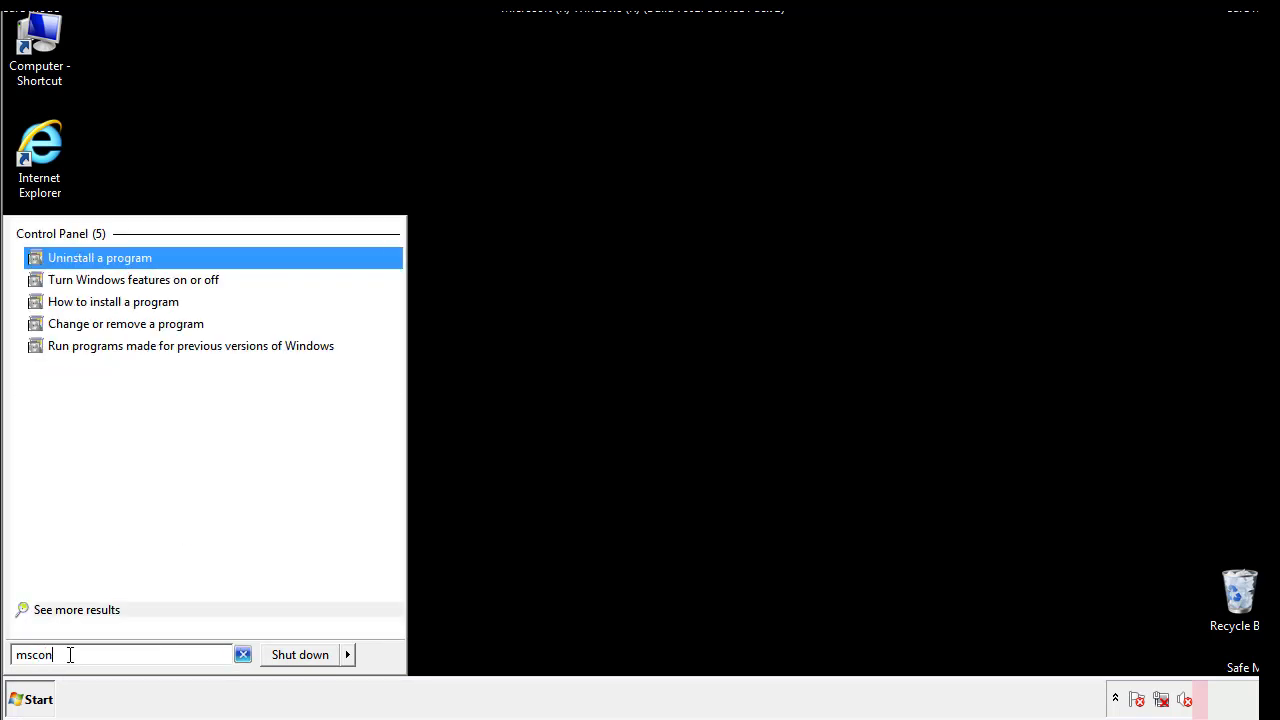
type("fig")
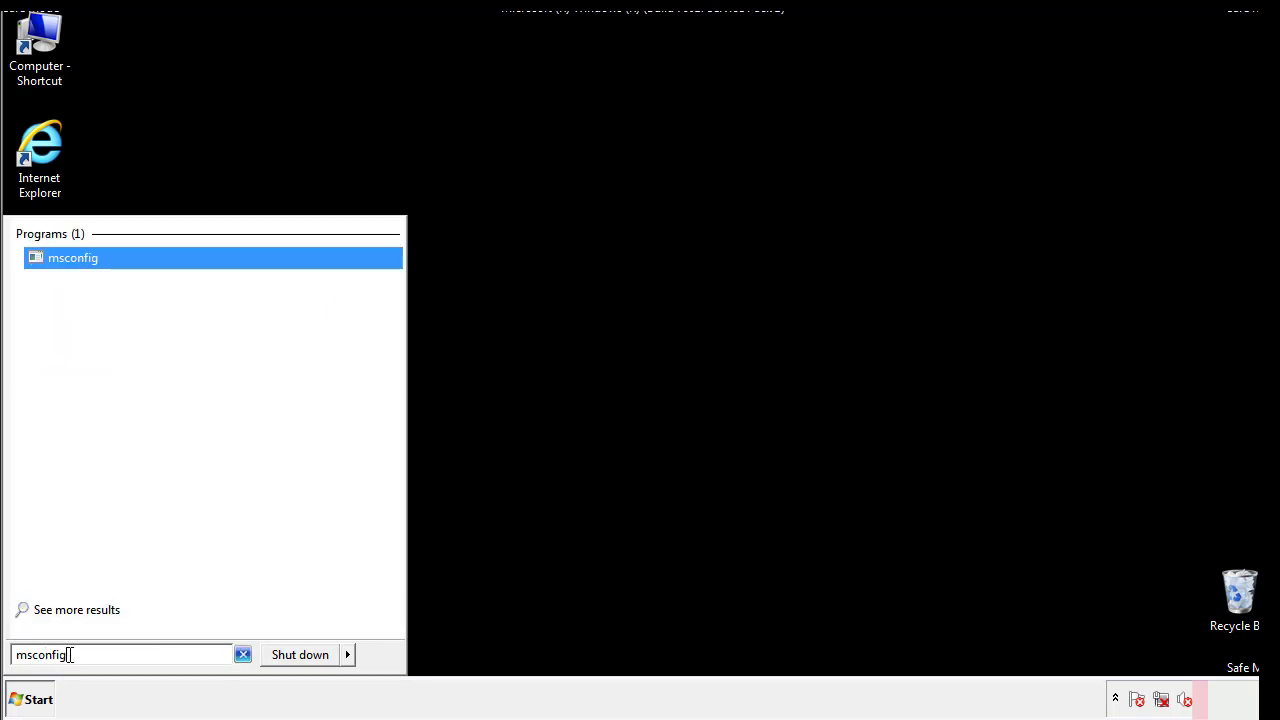
key("Return")
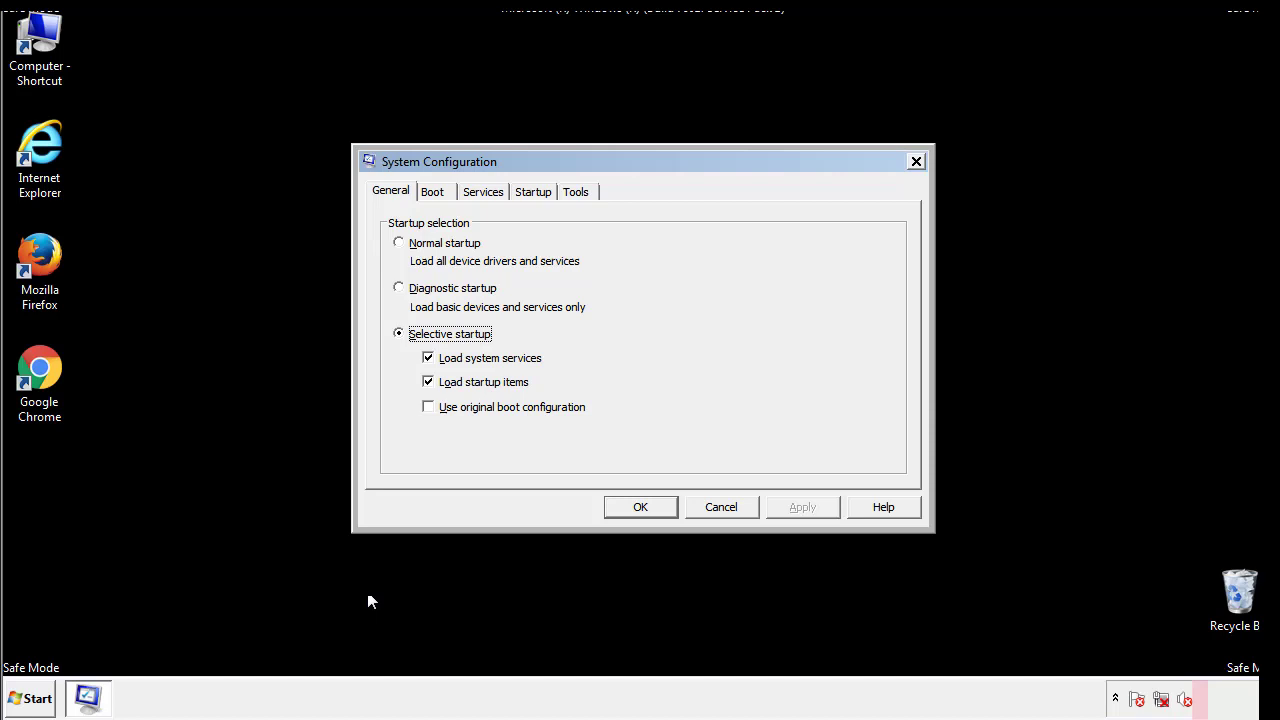
Turn off Safe boot in the boot options, apply the change and restart the computer.
left_click(436, 192)
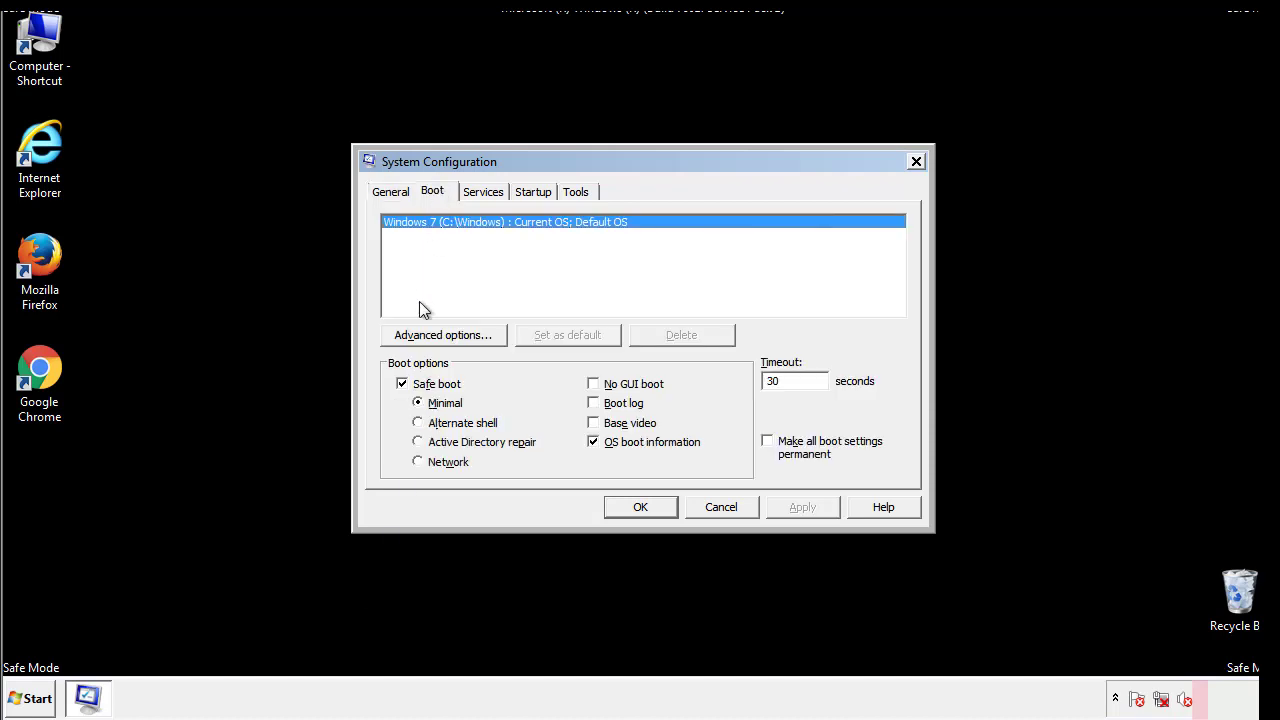
left_click(403, 385)
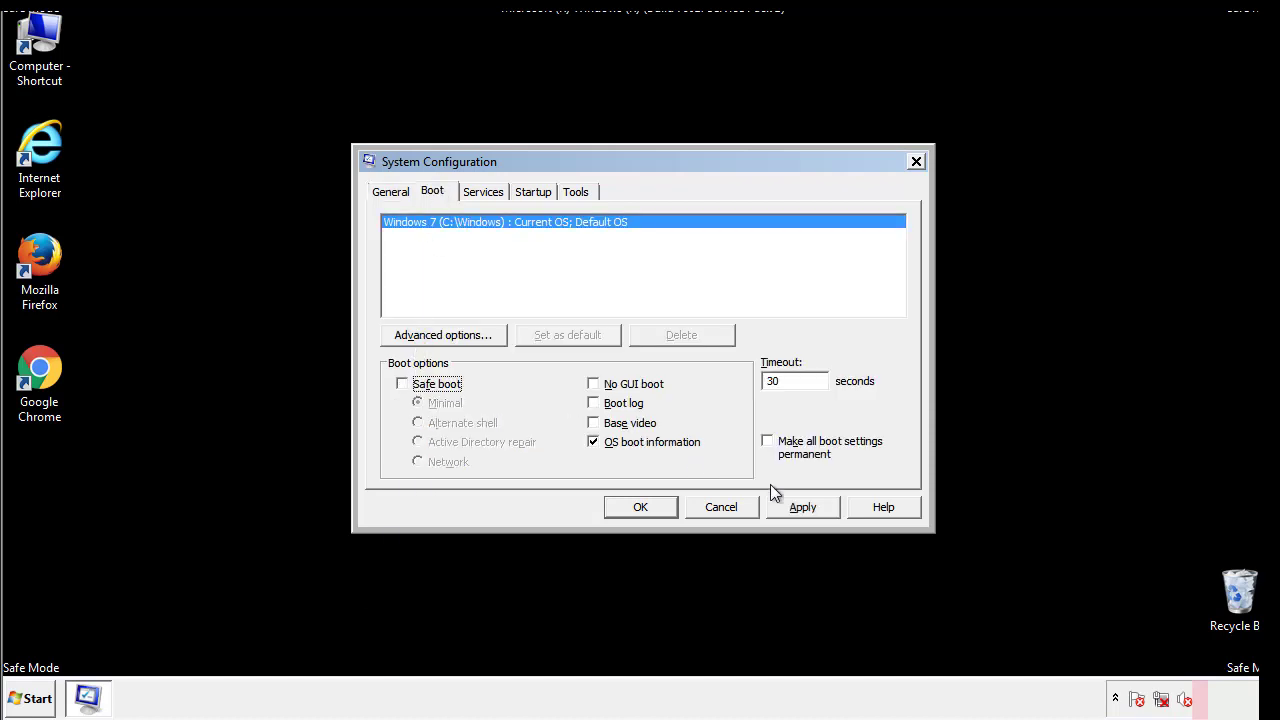
left_click(805, 506)
left_click(638, 507)
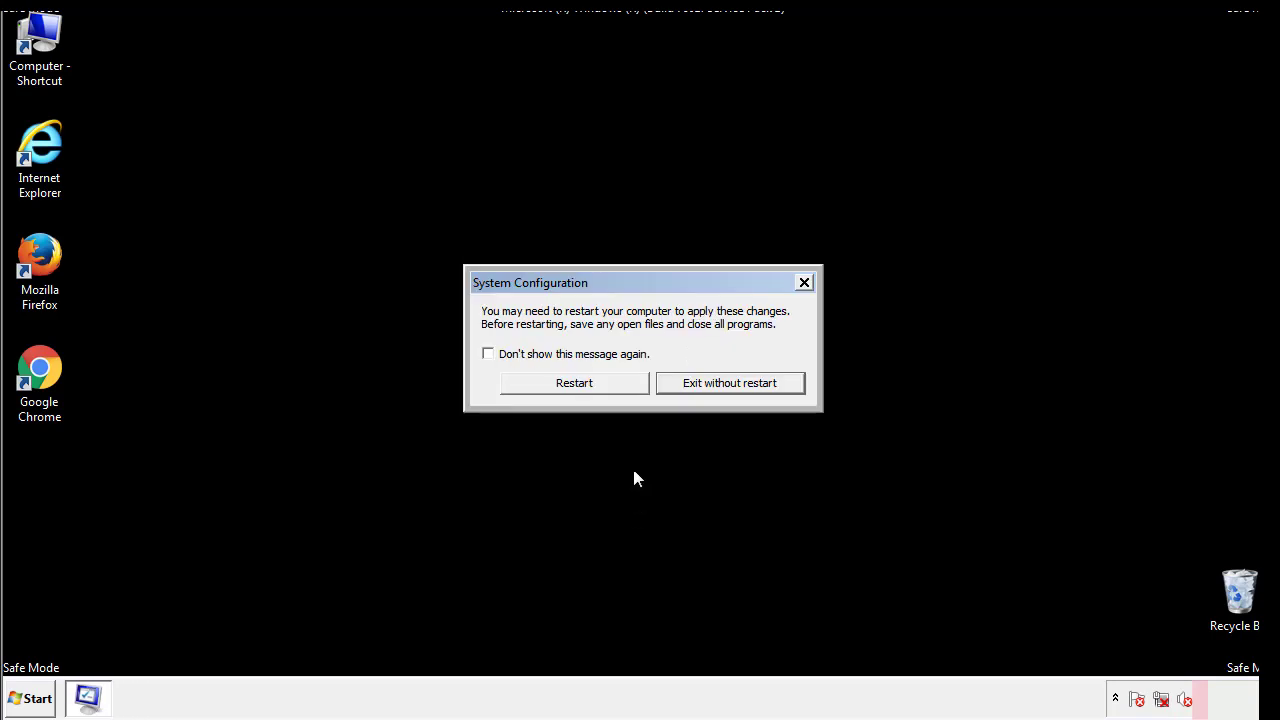
left_click(592, 390)
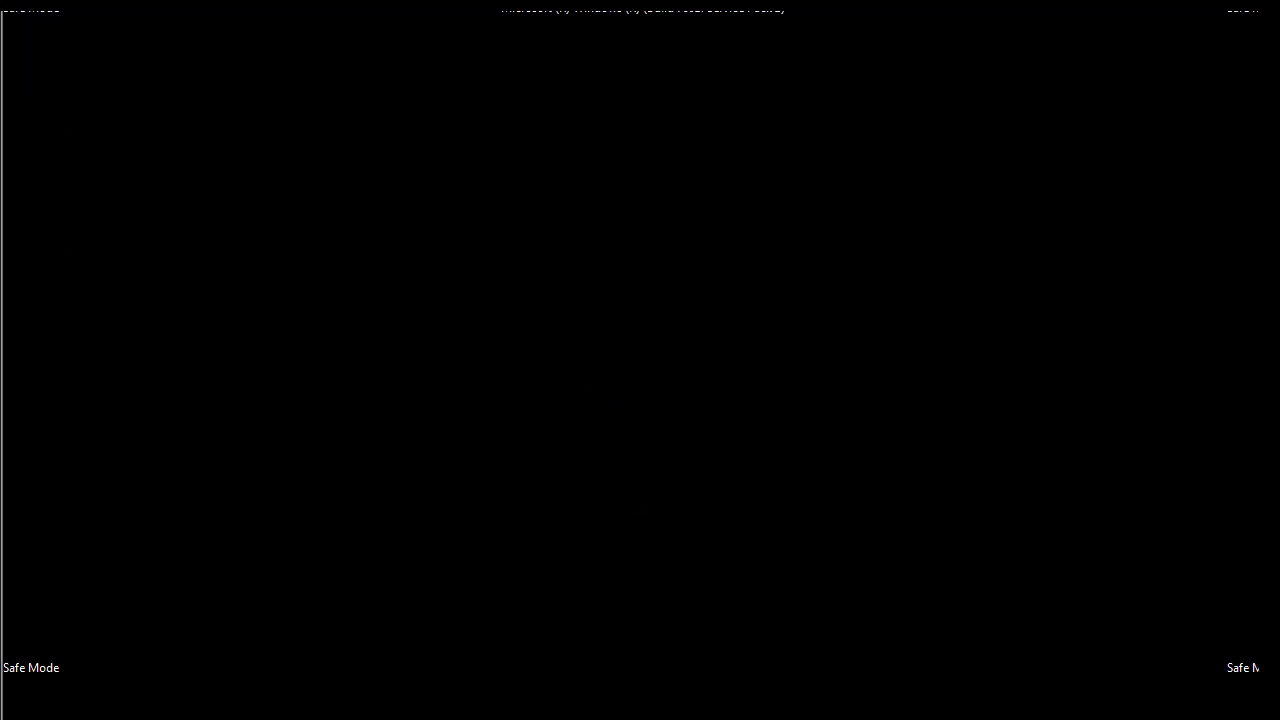